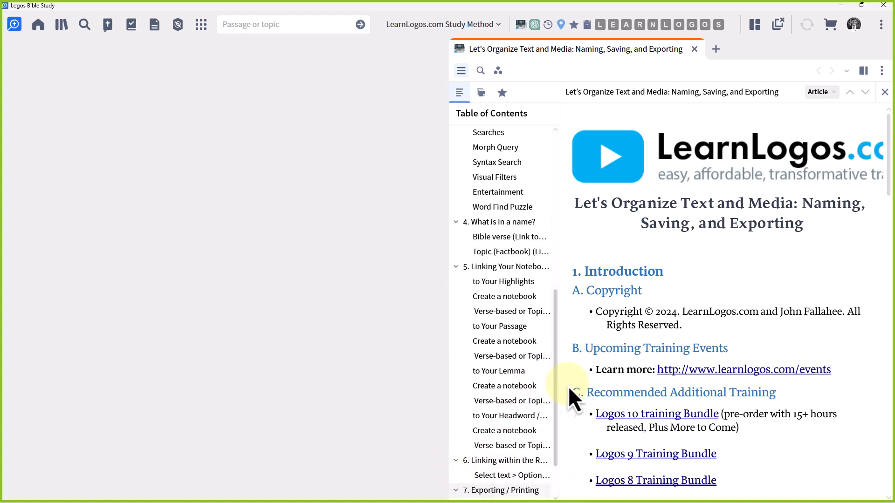
# - Open the section "2. Why is this important?" from the table of contents and read on into "3. Which Tool for the job?"
pyautogui.moveTo(555, 395); pyautogui.dragTo(578, 161)
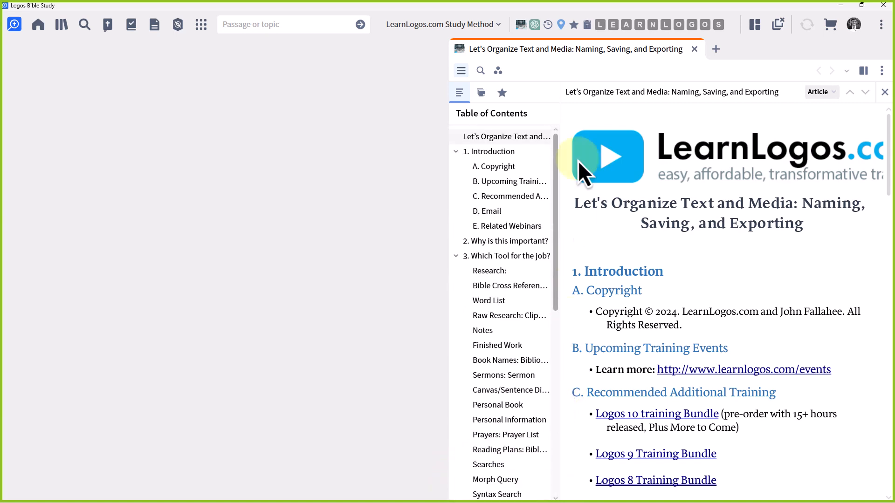
pyautogui.click(515, 241)
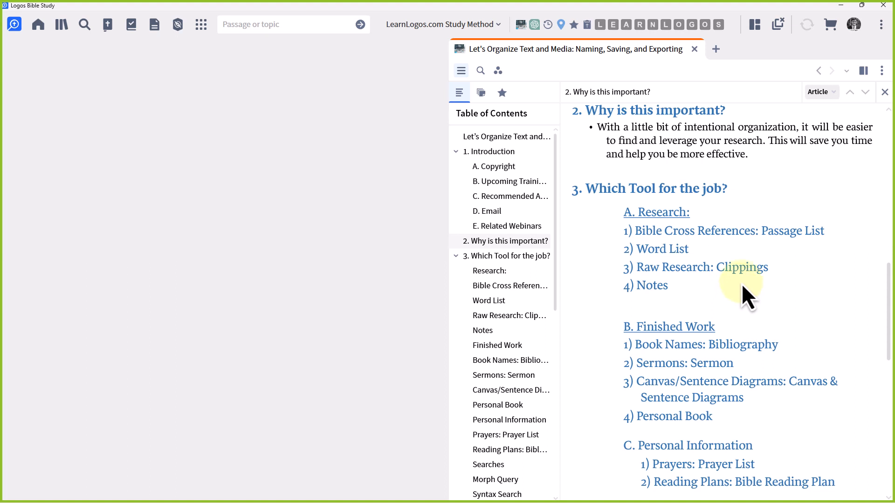
pyautogui.scroll(-1, 743, 286)
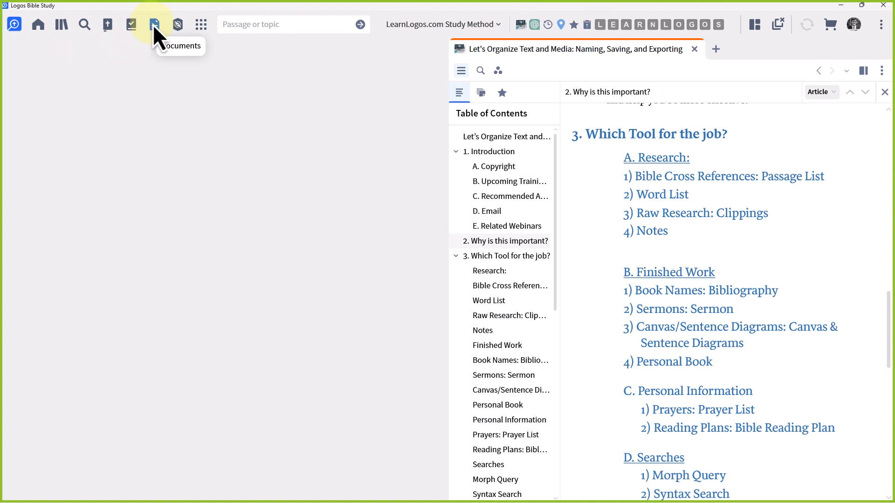
# - Open the Documents list in the empty pane beside the outline and review the document types that can be created
pyautogui.moveTo(153, 25); pyautogui.dragTo(118, 316)
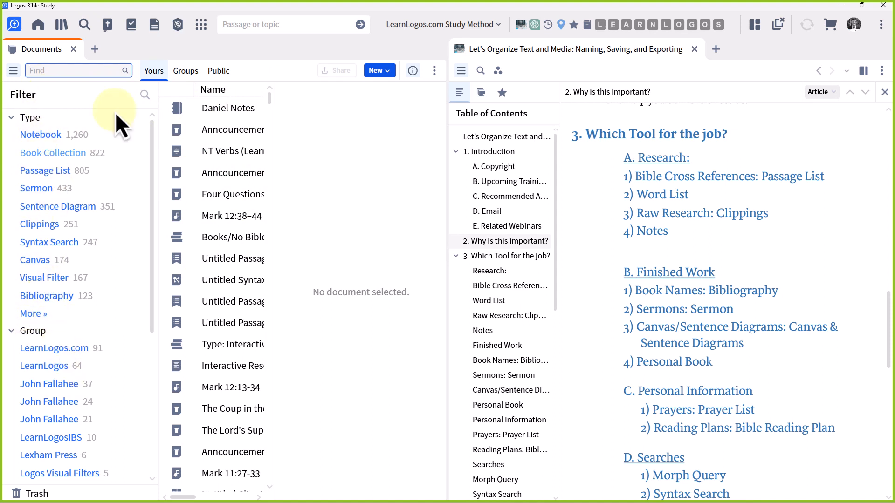
pyautogui.click(386, 70)
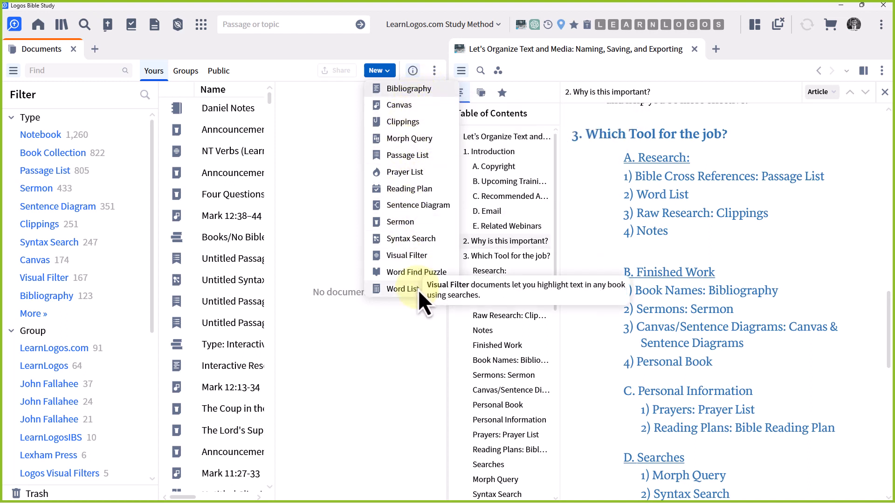
pyautogui.click(394, 52)
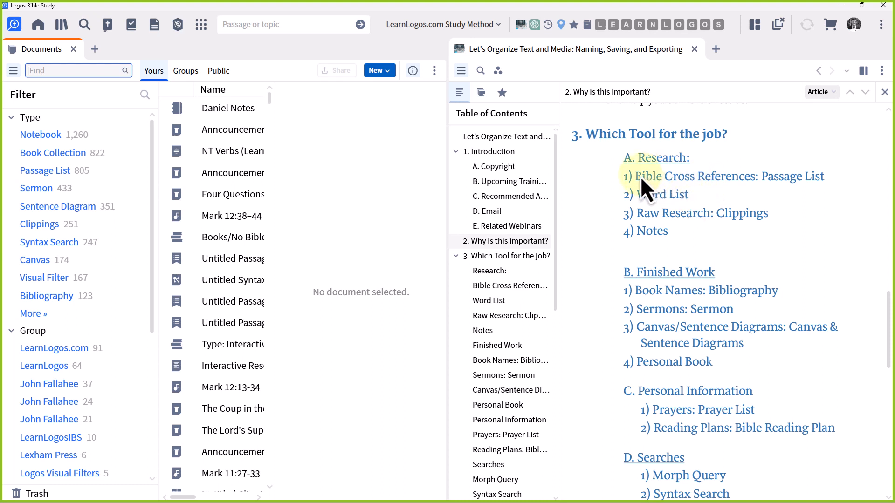
# - Highlight "Bible Cross References: Passage List" in the outline and create a new Passage List document
pyautogui.moveTo(633, 178); pyautogui.dragTo(818, 179)
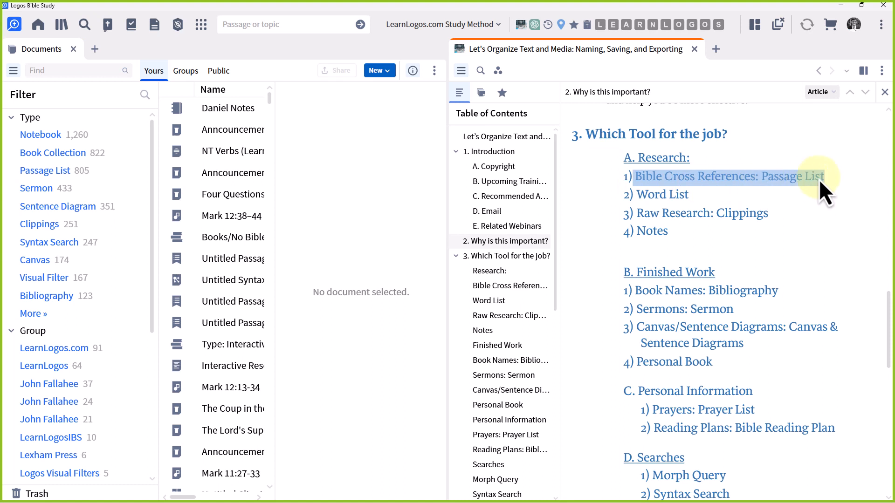
pyautogui.click(378, 71)
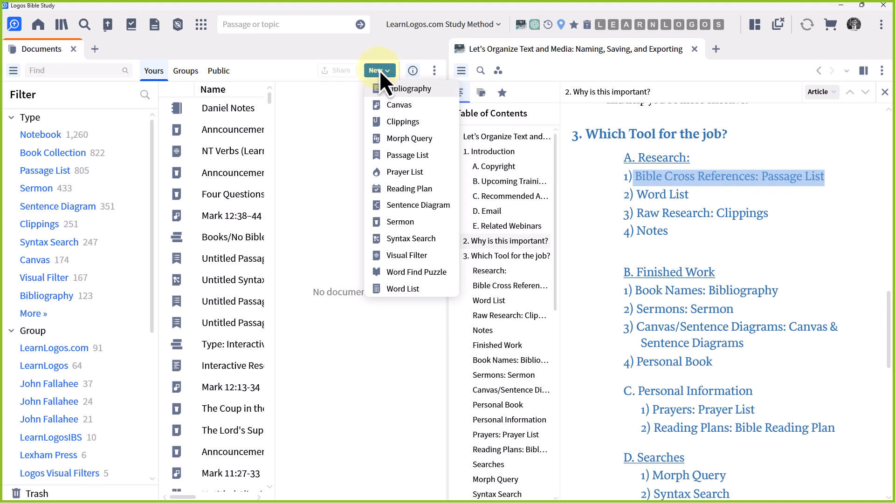
pyautogui.click(391, 156)
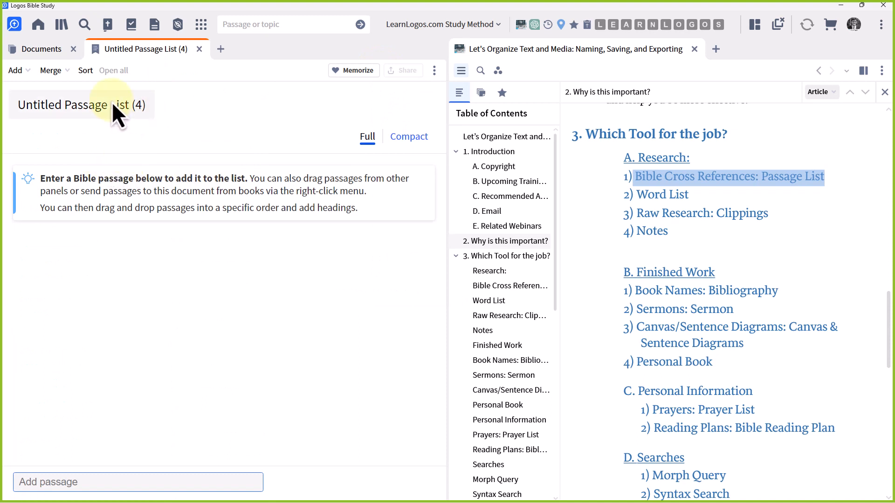
# - Look at the new passage list's title and the sources from which passages can be added
pyautogui.click(110, 105)
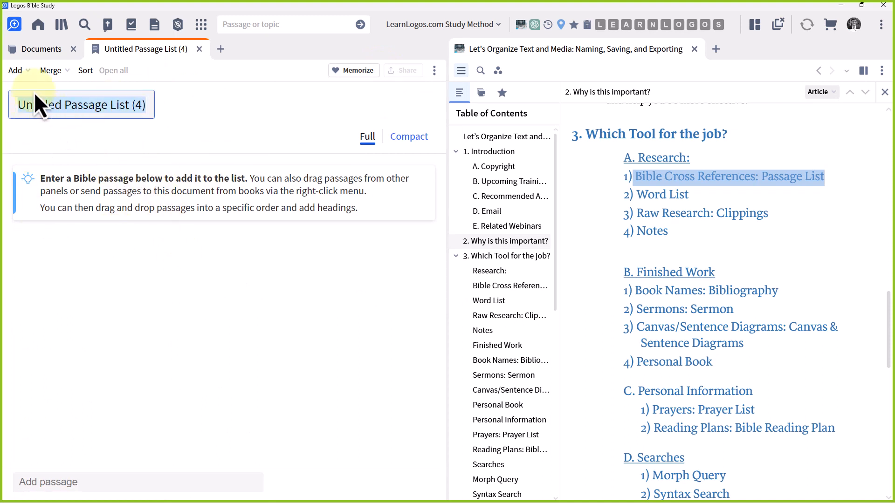
pyautogui.click(26, 70)
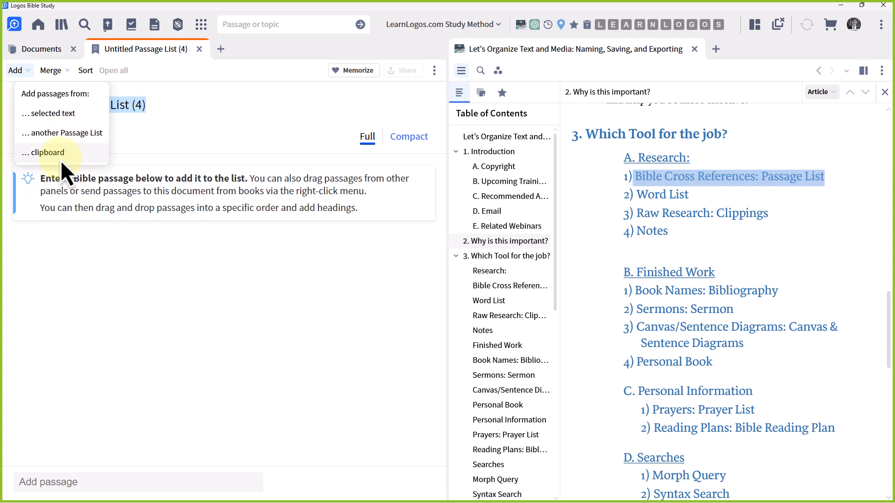
pyautogui.click(592, 199)
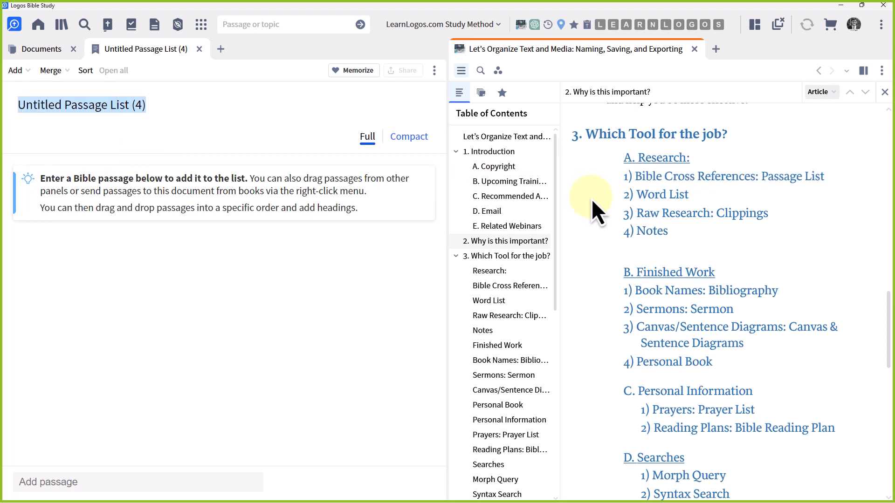
# - Open The Bible Knowledge Commentary and close it again
pyautogui.click(639, 27)
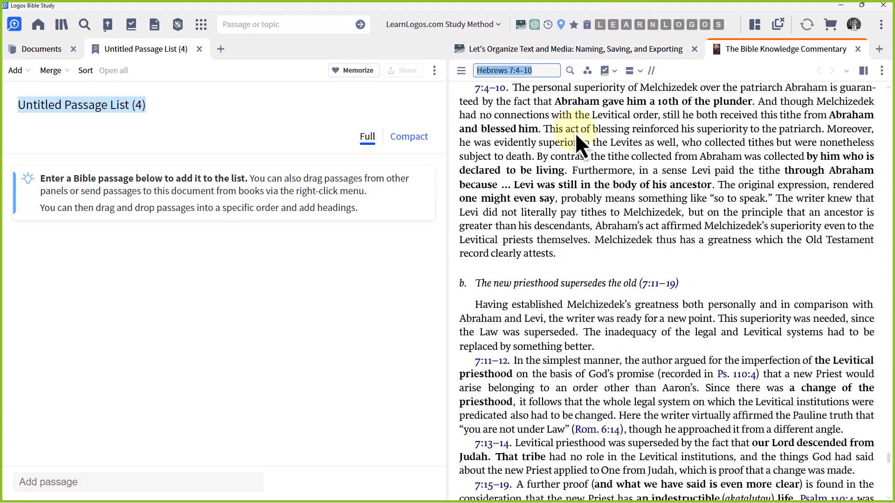
pyautogui.click(858, 50)
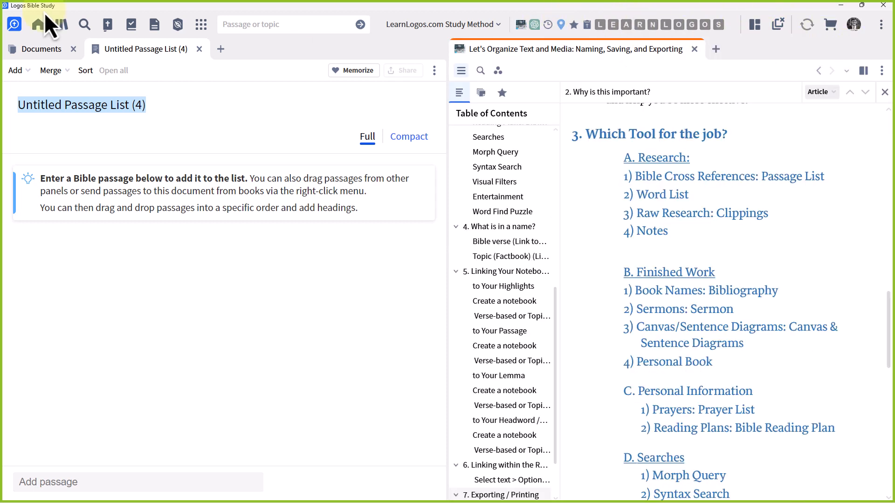
# - Search the library for "wayne grudem theology" and open Systematic Theology: An Introduction to Biblical Doctrine (Second Edition)
pyautogui.click(61, 28)
pyautogui.write('system')
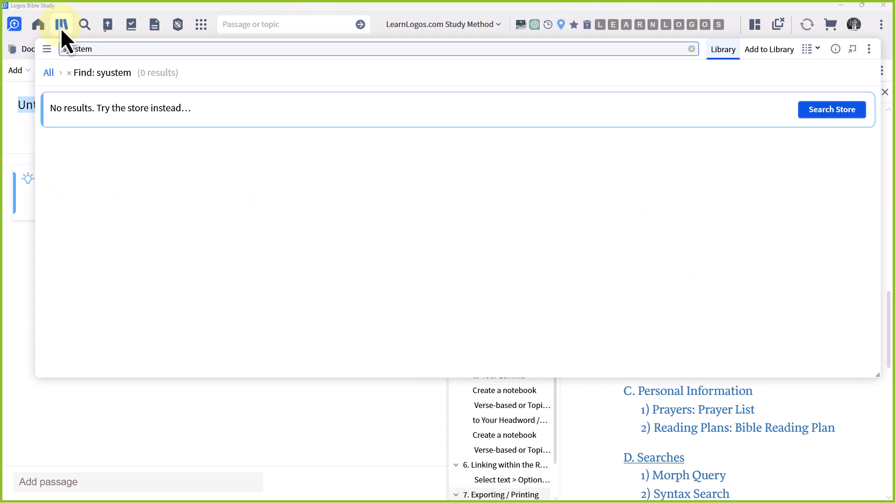
pyautogui.hotkey('ctrl', 'a')
pyautogui.write('wayne grudem theologyt')
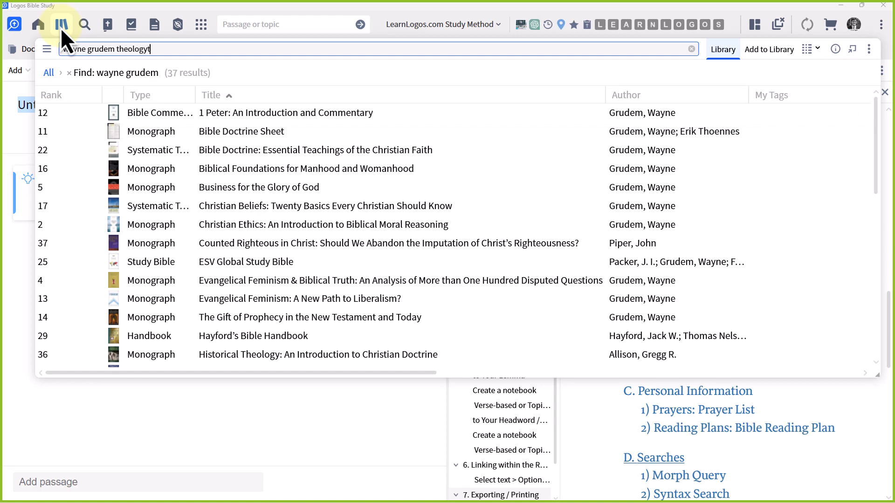
pyautogui.write('\\')
pyautogui.press('BackSpace')
pyautogui.press('BackSpace')
pyautogui.press('BackSpace')
pyautogui.write('y')
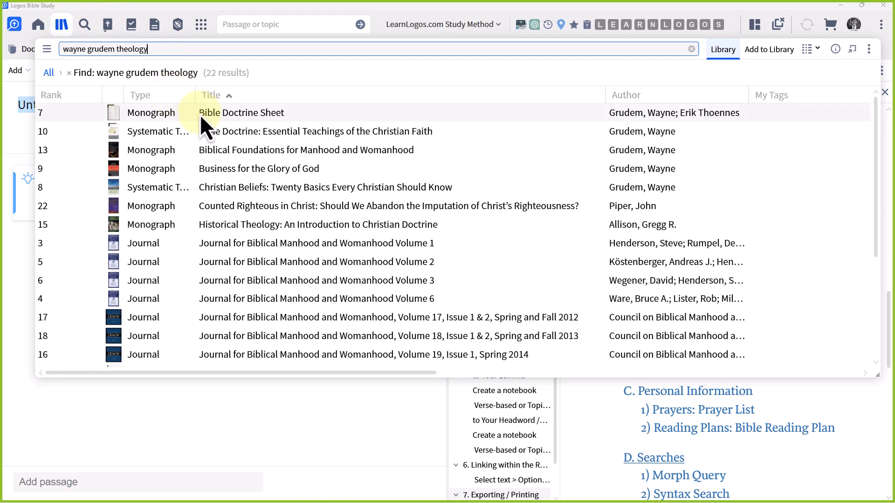
pyautogui.moveTo(267, 213)
pyautogui.scroll(-3, 266, 211)
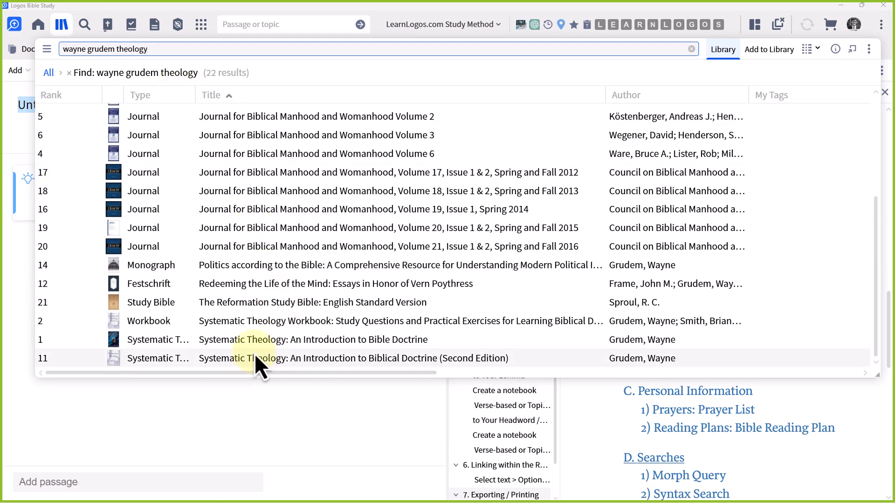
pyautogui.click(253, 358)
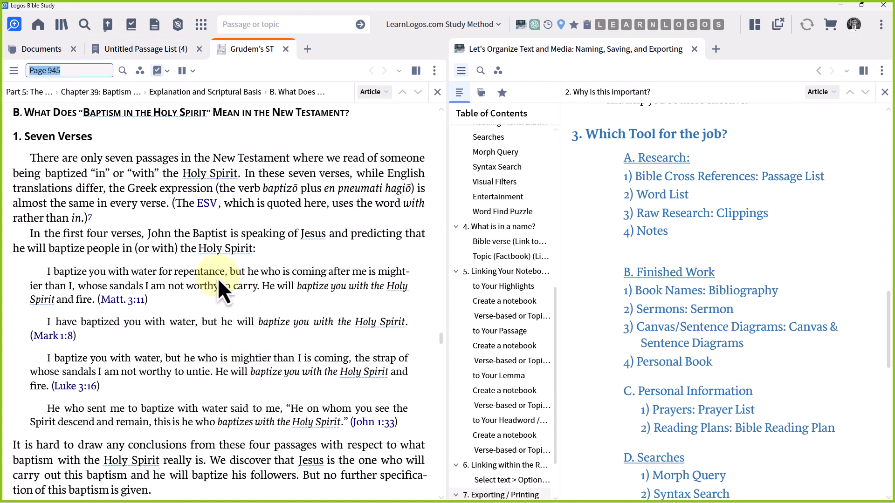
# - Go to the start of Chapter 39 and examine the Bible references in section "A. The Traditional Pentecostal Understanding"
pyautogui.click(106, 93)
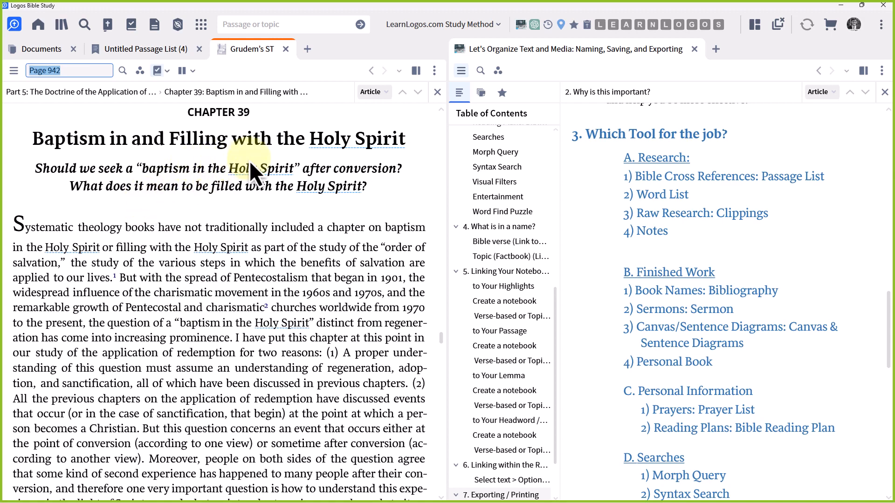
pyautogui.scroll(-8, 294, 246)
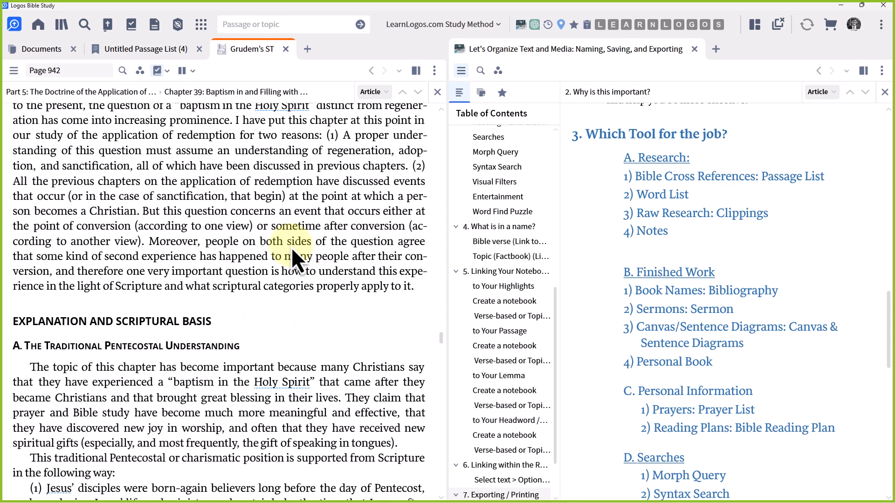
pyautogui.scroll(-4, 292, 250)
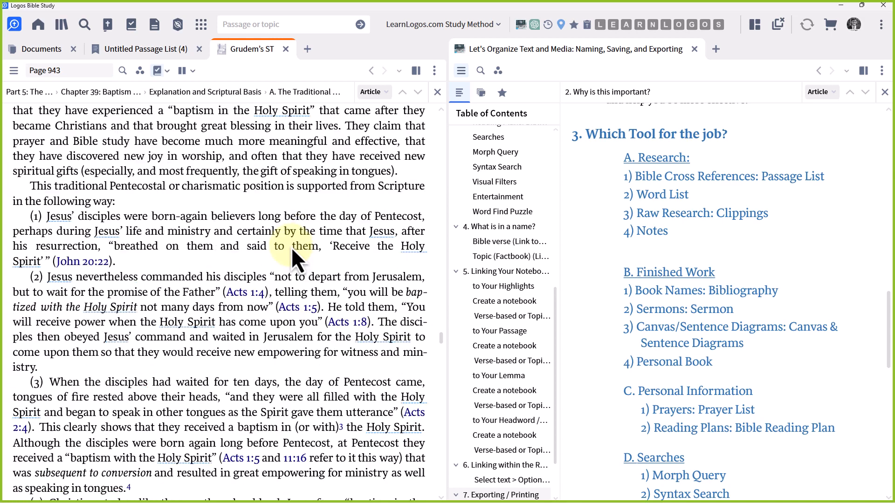
pyautogui.scroll(3, 65, 344)
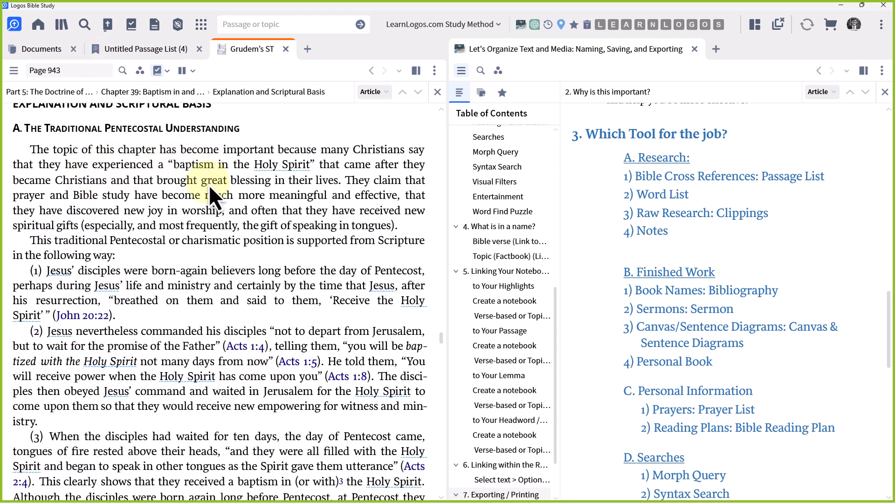
pyautogui.scroll(-9, 245, 300)
pyautogui.scroll(9, 245, 299)
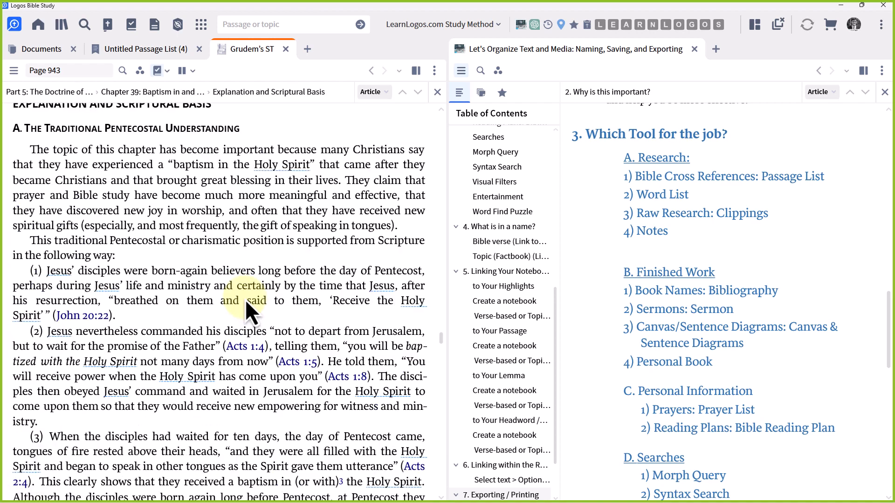
# - Select all of section "A. The Traditional Pentecostal Understanding" and add the passages from the selected text to the untitled passage list
pyautogui.moveTo(17, 130); pyautogui.dragTo(254, 450)
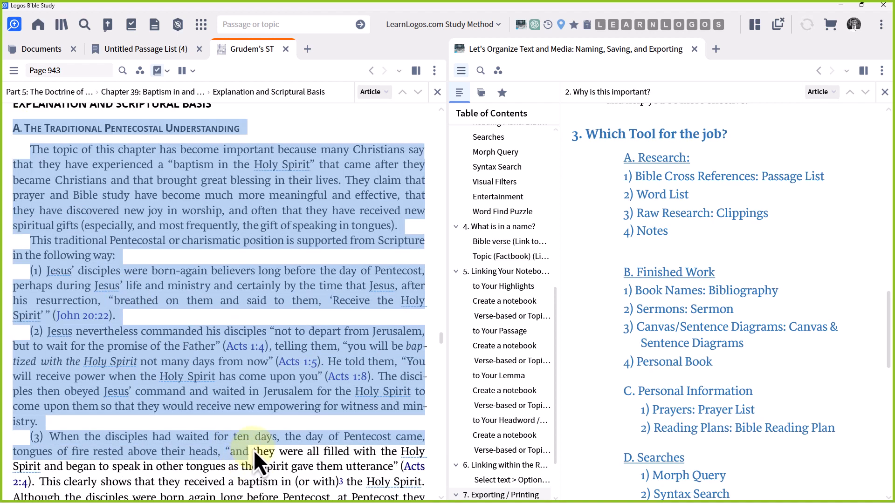
pyautogui.scroll(-19, 254, 449)
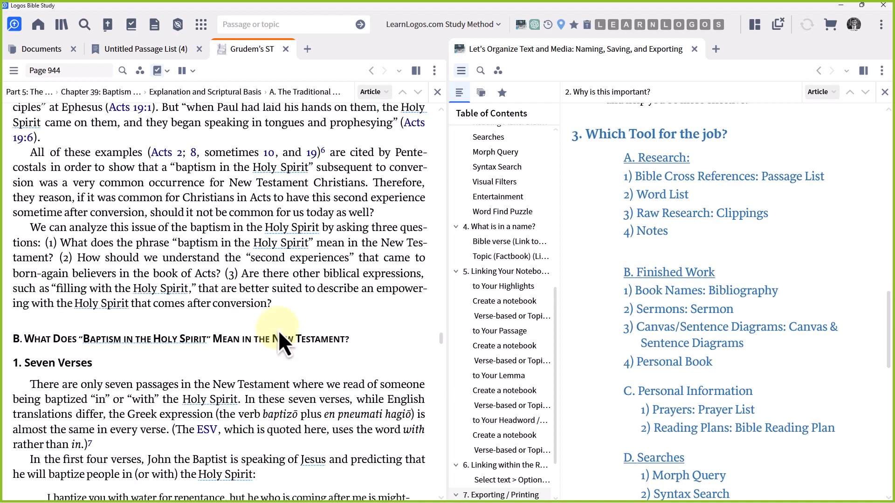
pyautogui.keyDown('shift'); pyautogui.click(279, 306); pyautogui.keyUp('shift')
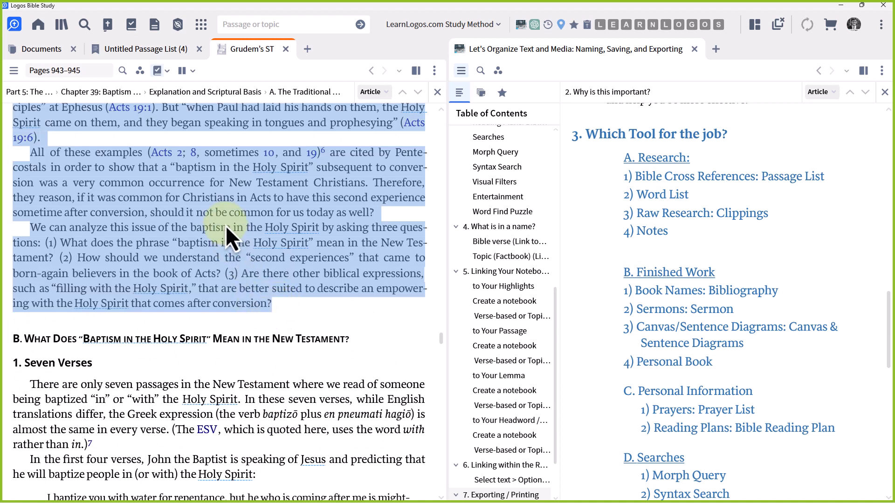
pyautogui.click(122, 49)
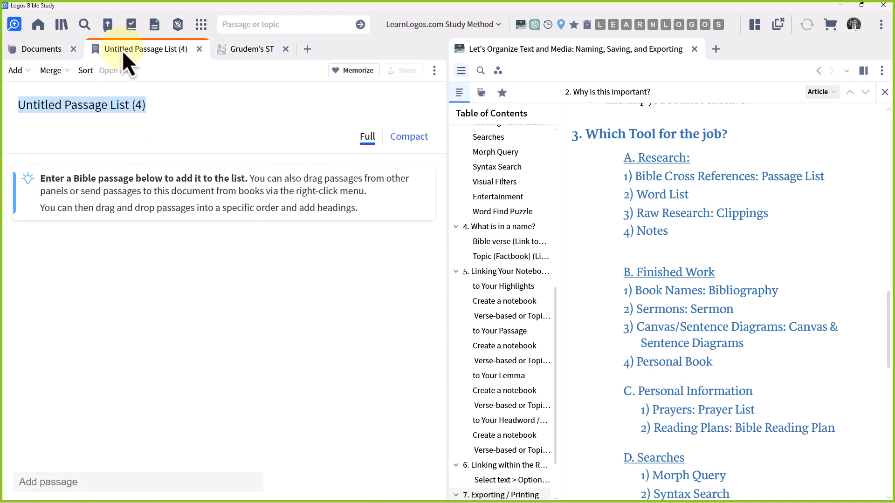
pyautogui.click(23, 72)
pyautogui.click(52, 117)
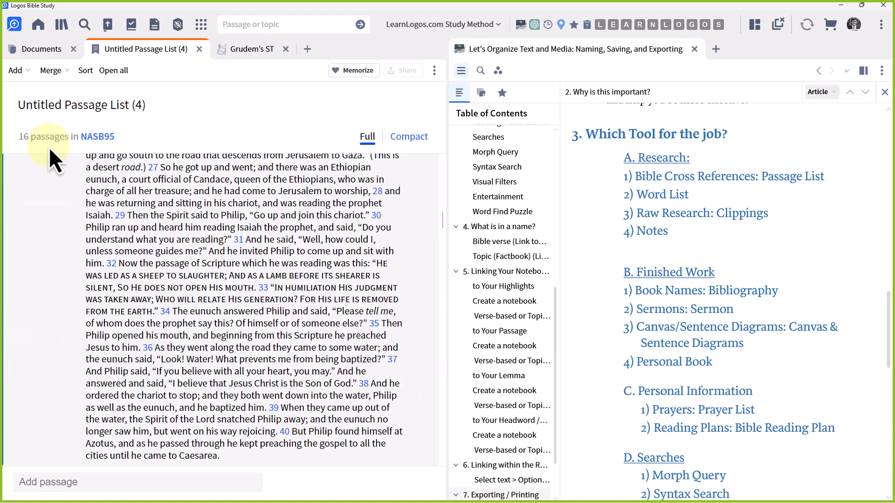
# - Review the added passages from the beginning of the list and sort them
pyautogui.scroll(15, 219, 307)
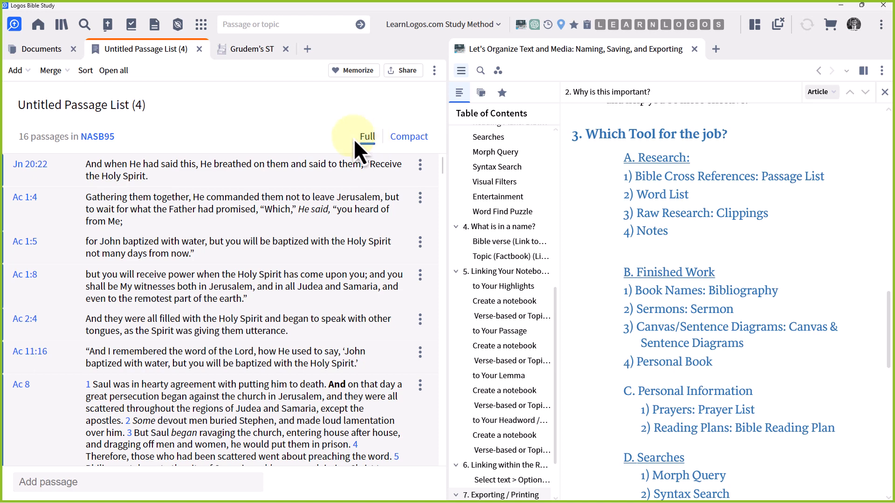
pyautogui.click(87, 71)
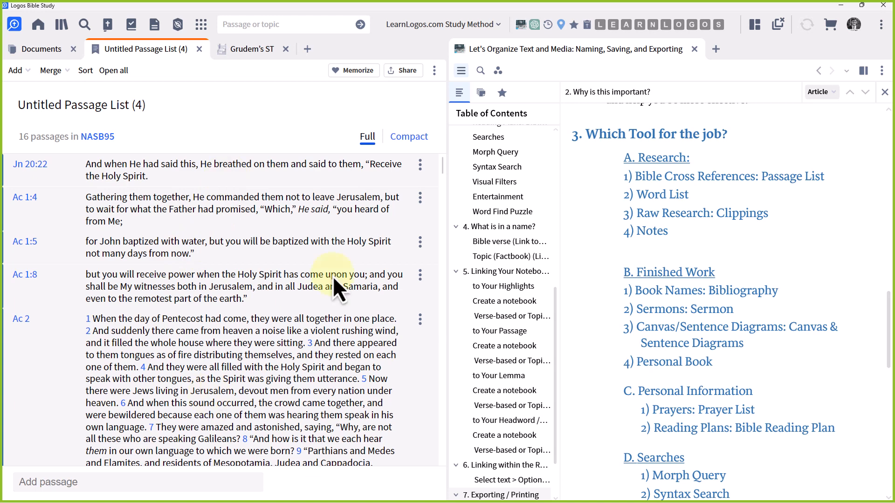
# - Insert the heading "Holy Spirit" above the John 20:22 passage
pyautogui.click(419, 169)
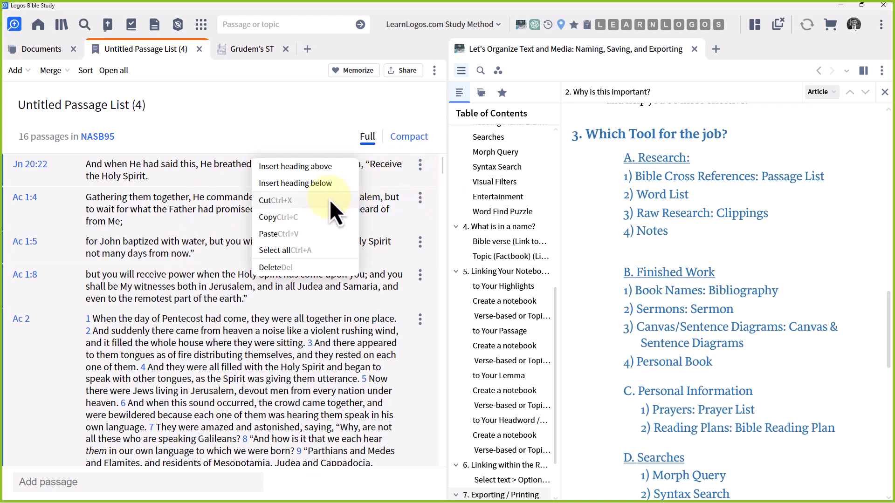
pyautogui.click(305, 168)
pyautogui.write('Ho')
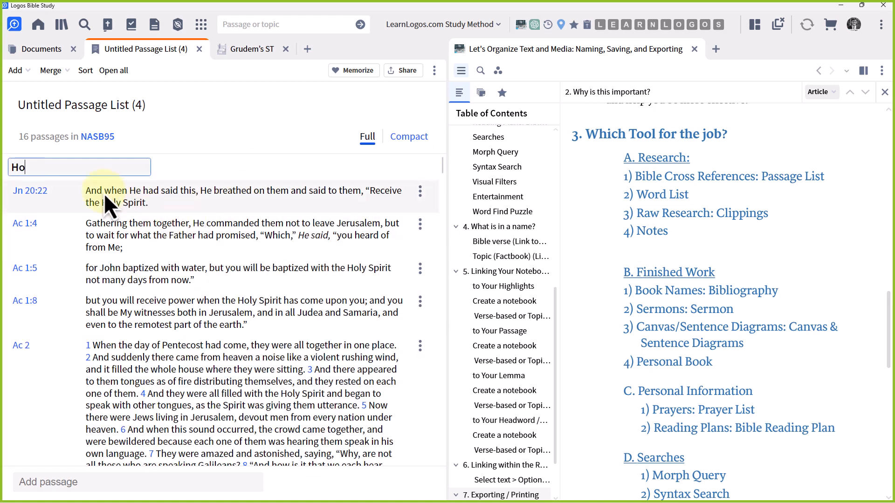
pyautogui.write('ly Spirit')
pyautogui.press('Return')
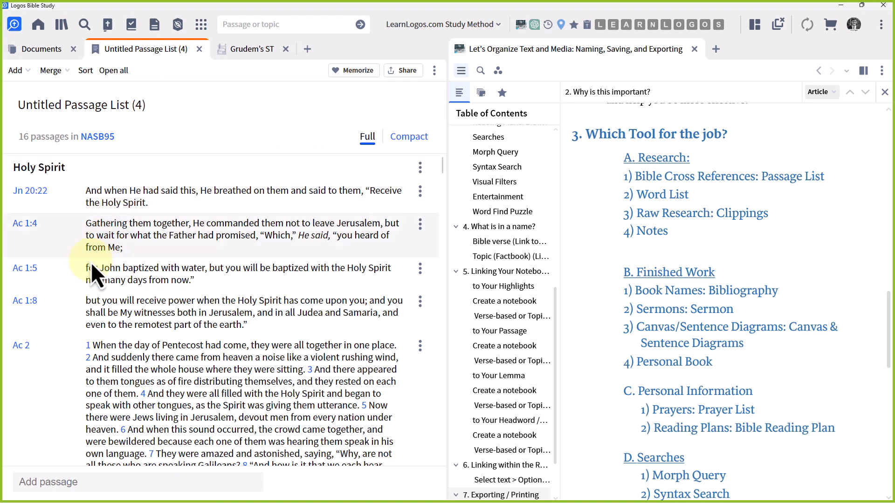
# - Insert the heading "Holy Spirit P2" above the Acts 1:5 passage
pyautogui.rightClick(157, 273)
pyautogui.click(197, 289)
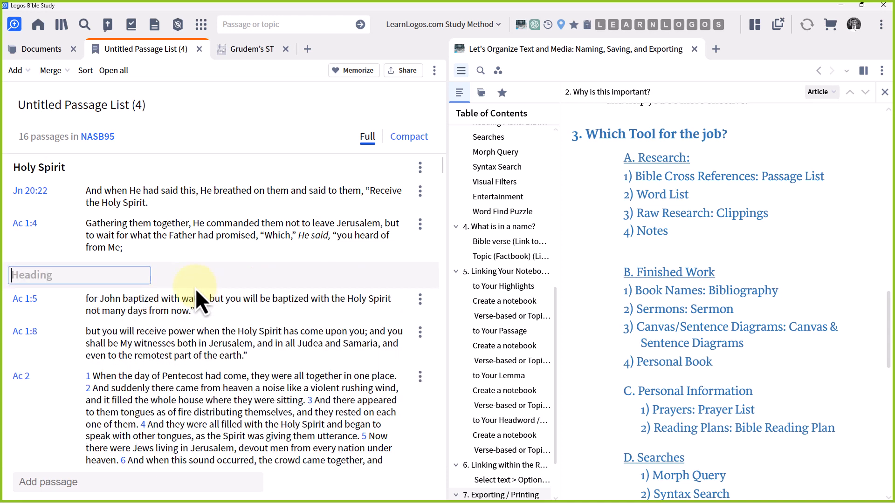
pyautogui.write('Holy')
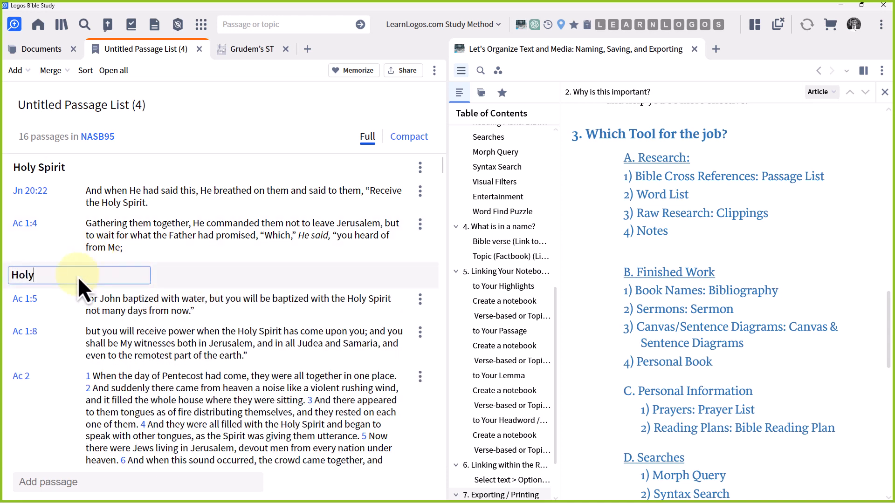
pyautogui.write(' Spirit P2')
pyautogui.press('Return')
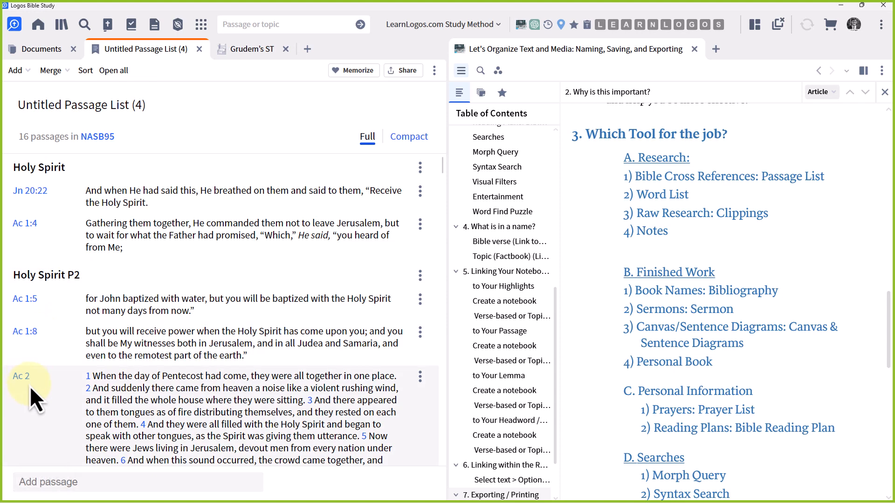
# - Move the Acts 1:5 passage to the start of the "Holy Spirit" section and sort the passage list
pyautogui.scroll(-10, 37, 377)
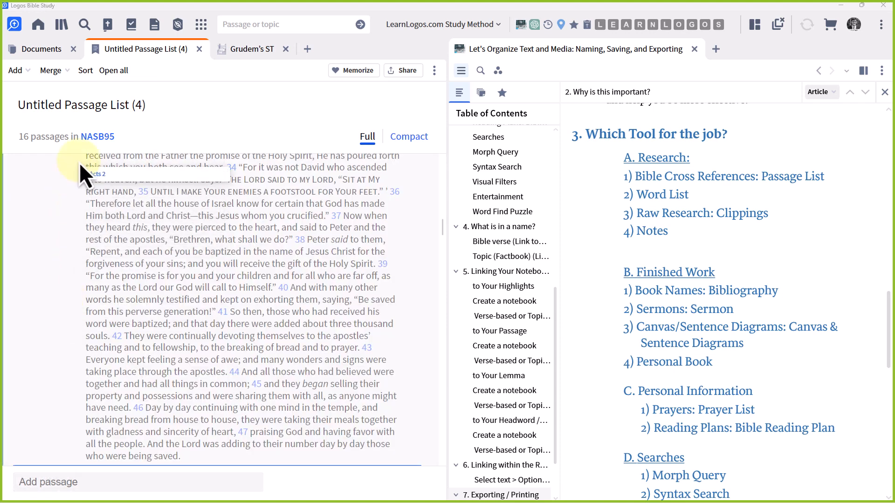
pyautogui.scroll(10, 103, 291)
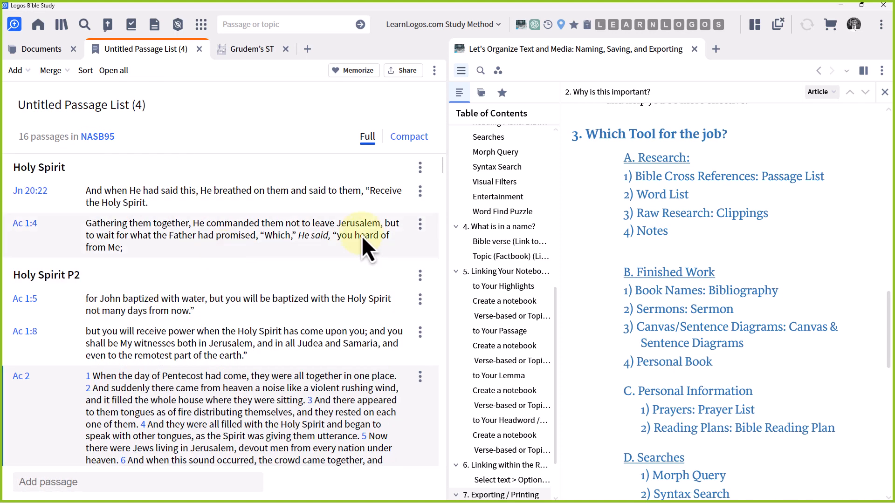
pyautogui.moveTo(34, 303); pyautogui.dragTo(47, 182)
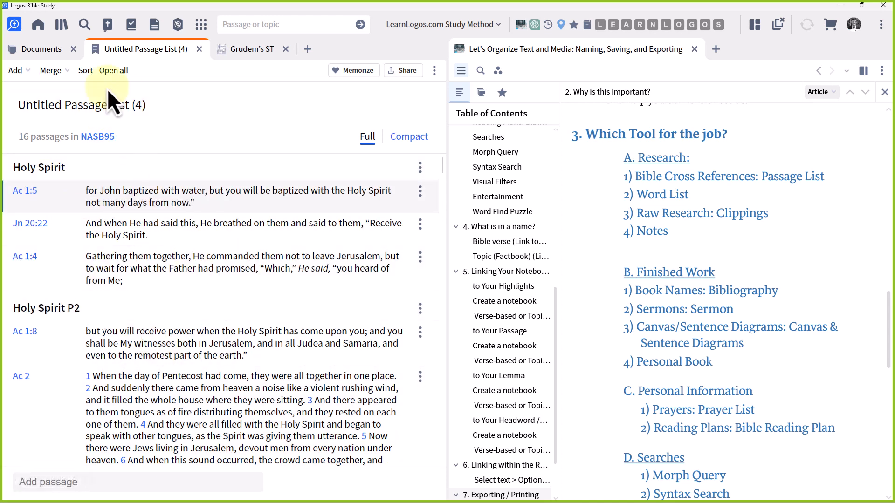
pyautogui.click(86, 71)
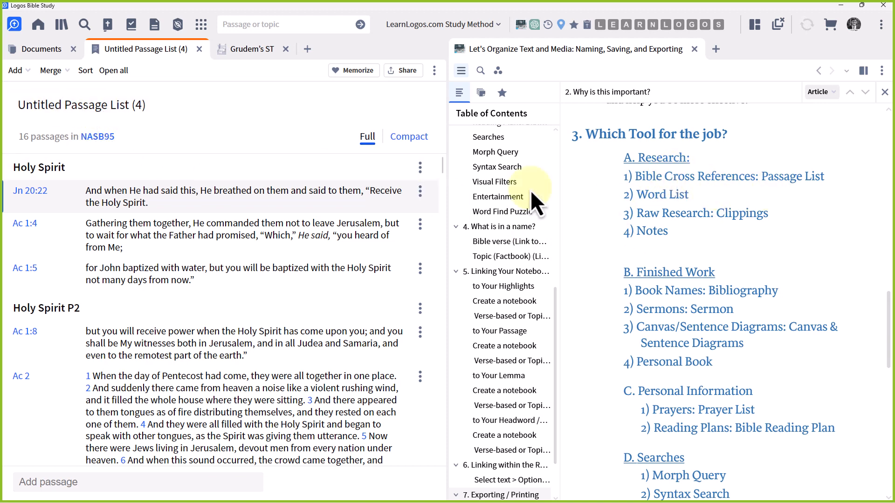
# - Rename the untitled passage list as "Genesis 1:1-10"
pyautogui.click(76, 107)
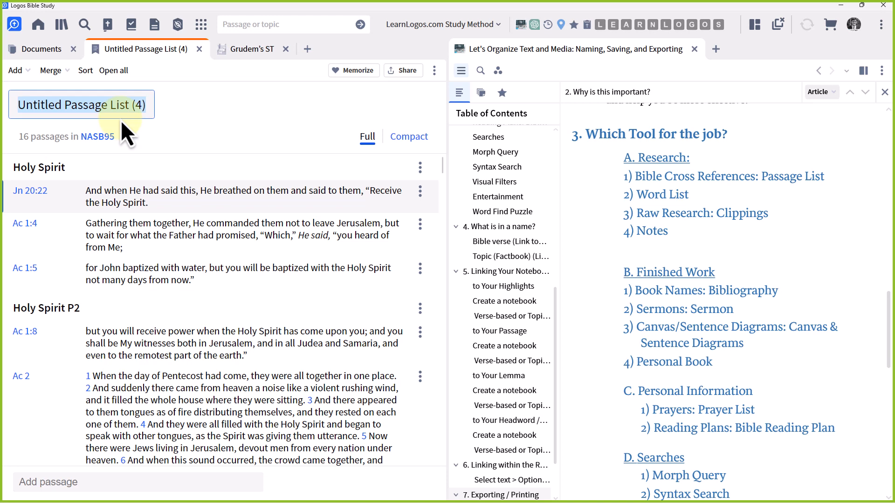
pyautogui.write('Gne 1')
pyautogui.press('BackSpace')
pyautogui.press('BackSpace')
pyautogui.press('BackSpace')
pyautogui.press('BackSpace')
pyautogui.write('enesis 1')
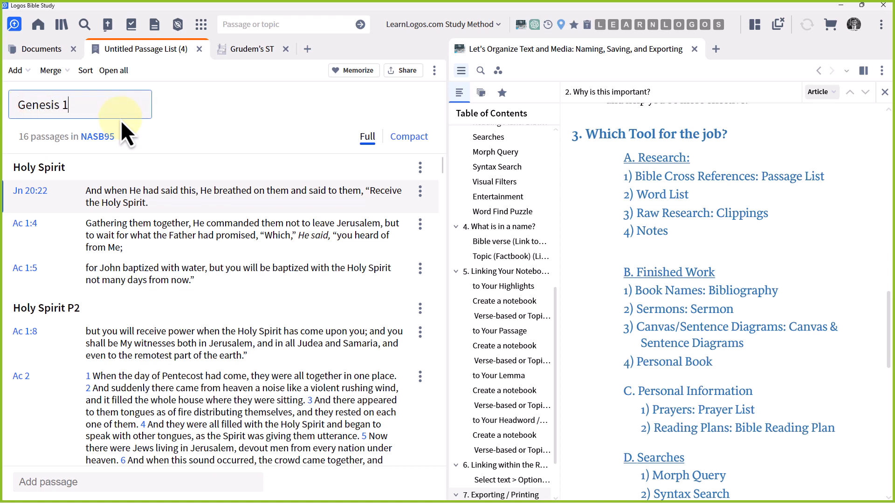
pyautogui.write(':1-10')
pyautogui.press('Return')
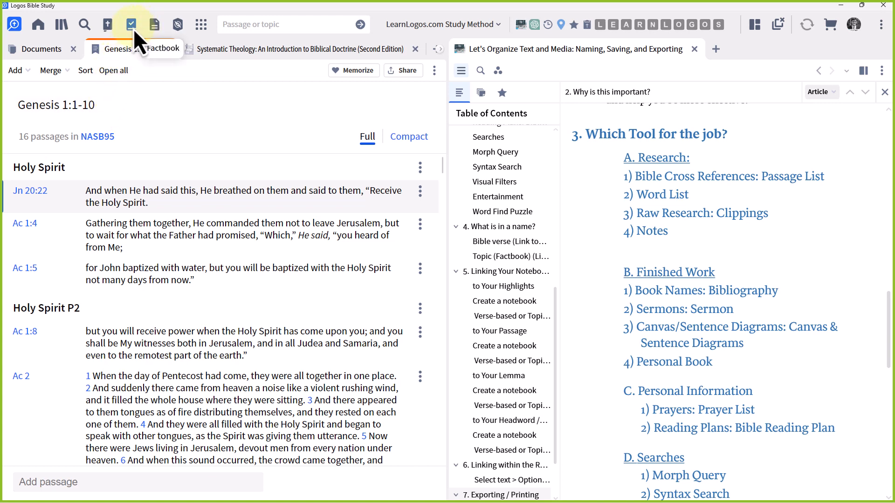
# - Open Factbook beside the organizing guide and look up the topic "Holy Spirit" for its suggested names
pyautogui.moveTo(135, 29); pyautogui.dragTo(710, 54)
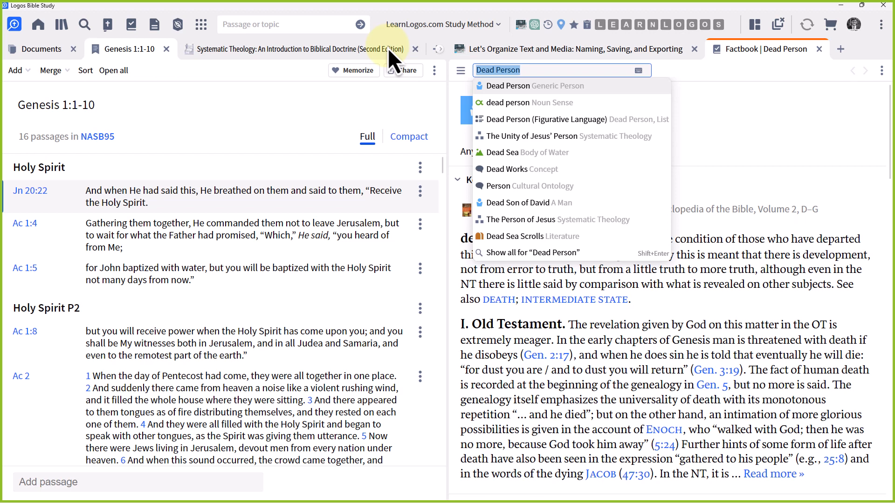
pyautogui.write('Holy Spirit')
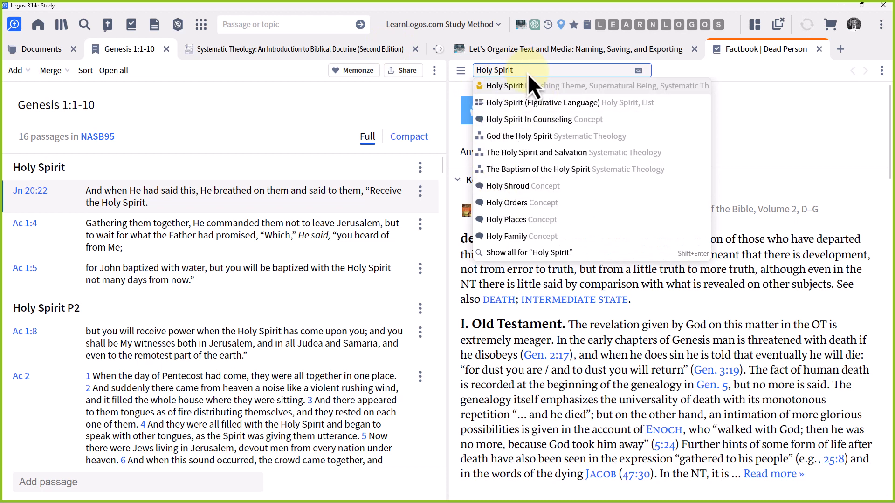
pyautogui.moveTo(529, 92)
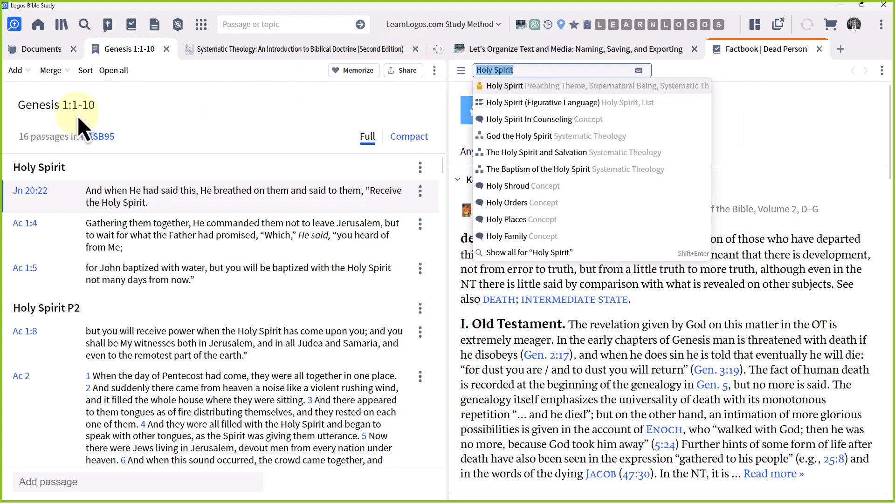
# - Rename the passage list as "Holy Spirit"
pyautogui.click(57, 103)
pyautogui.write('Holy Spirit')
pyautogui.press('Return')
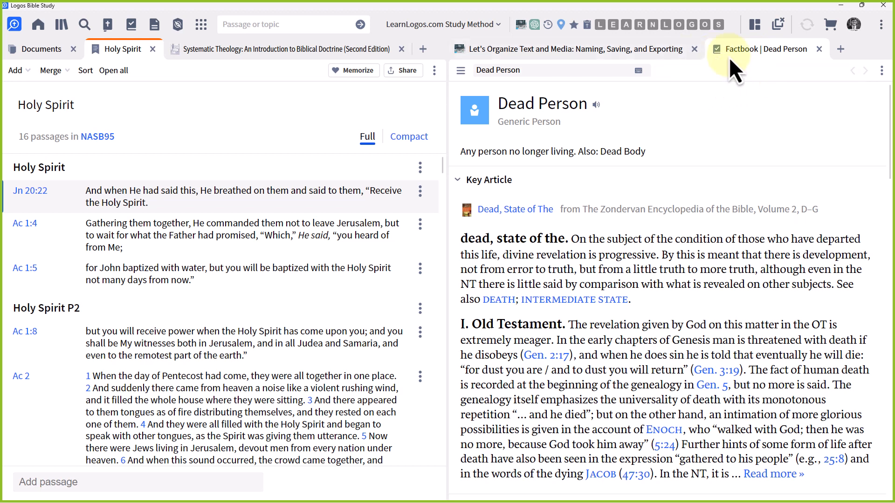
# - Close Factbook, the Holy Spirit passage list, the Systematic Theology book and the Documents list, keeping only the organizing guide open
pyautogui.click(819, 50)
pyautogui.click(146, 53)
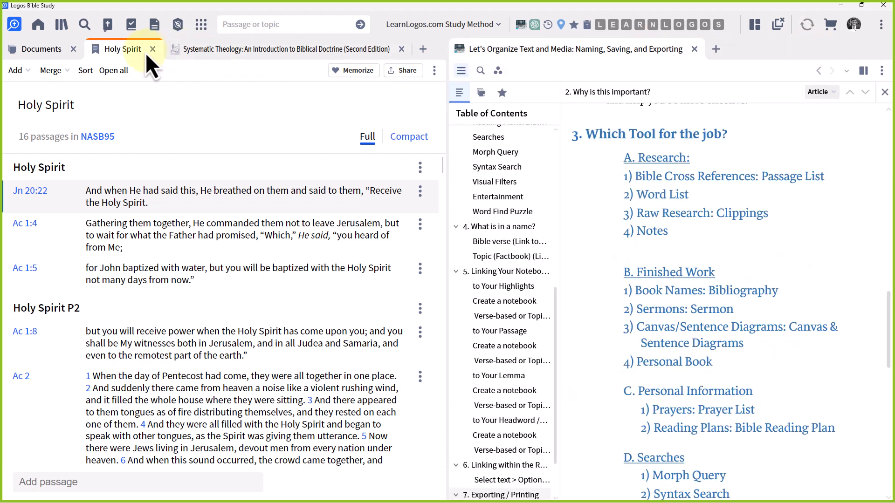
pyautogui.click(153, 50)
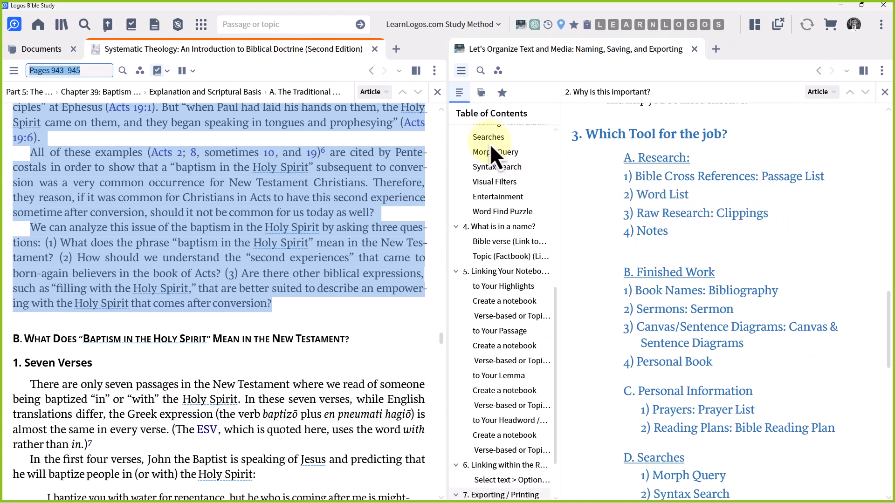
pyautogui.click(374, 50)
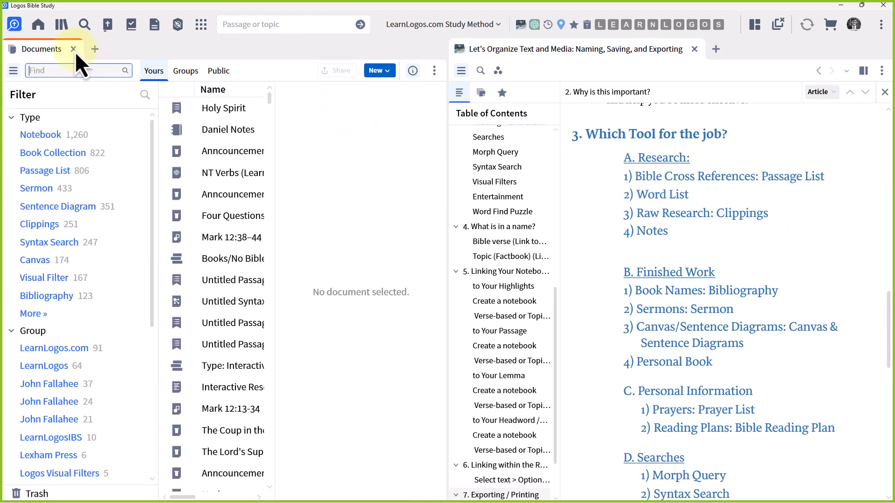
pyautogui.click(74, 49)
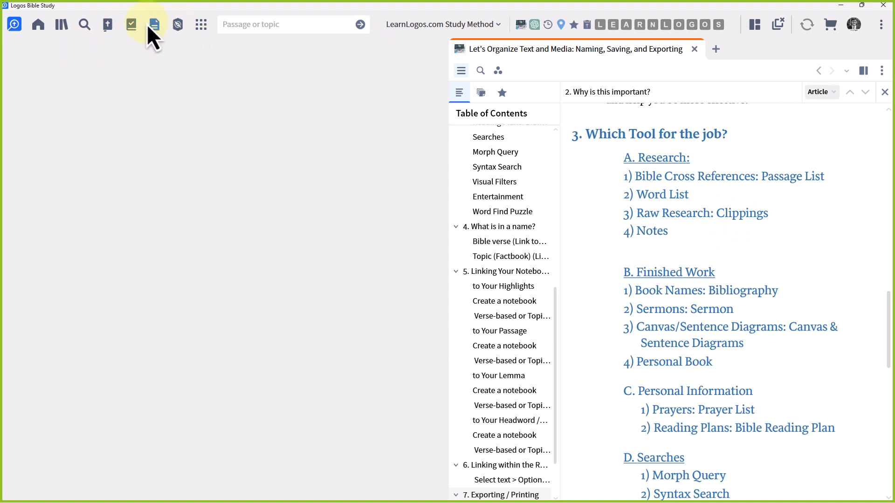
# - Create a new word list document
pyautogui.click(156, 26)
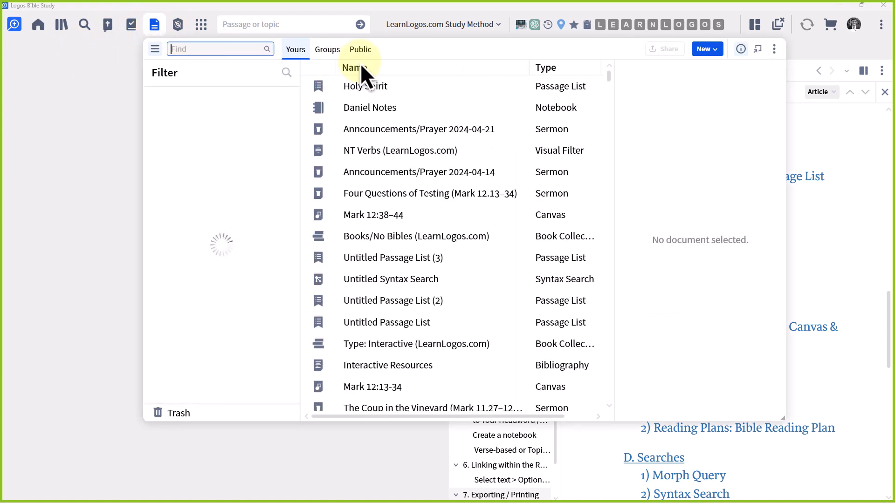
pyautogui.click(717, 50)
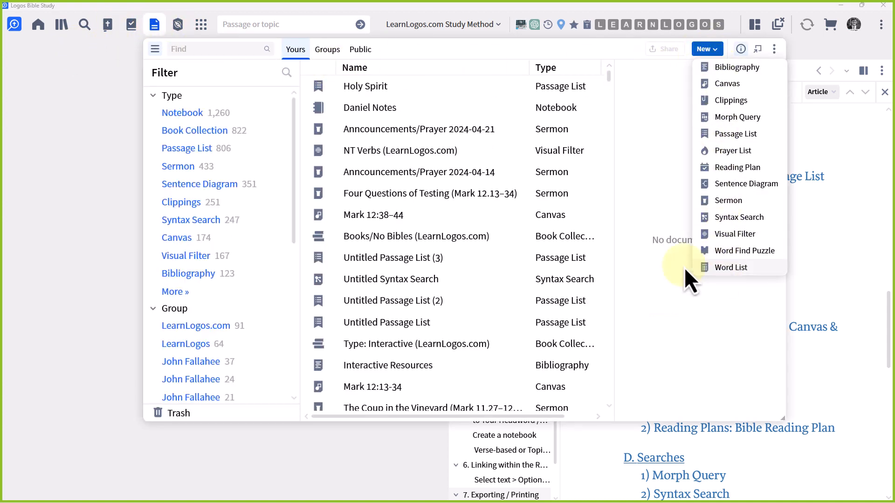
pyautogui.click(722, 268)
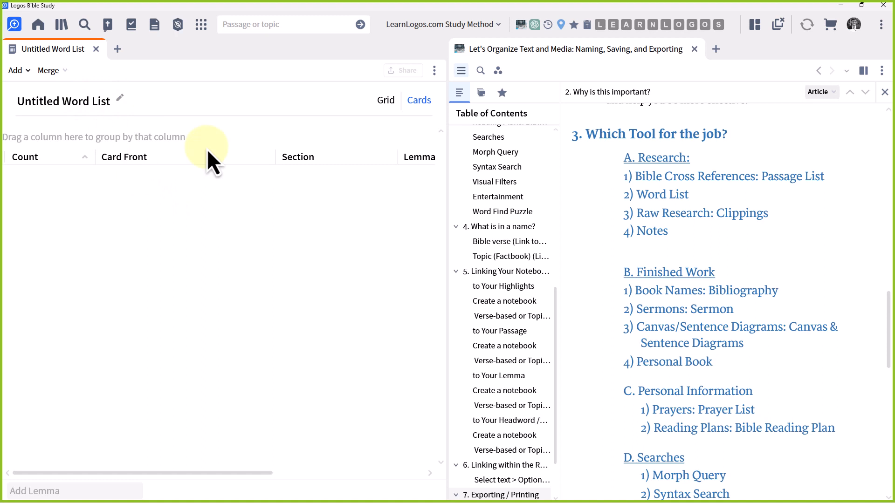
# - Add the lemmas from Ephesians 2:8–10 in the NASB95 to the word list
pyautogui.click(23, 71)
pyautogui.click(50, 107)
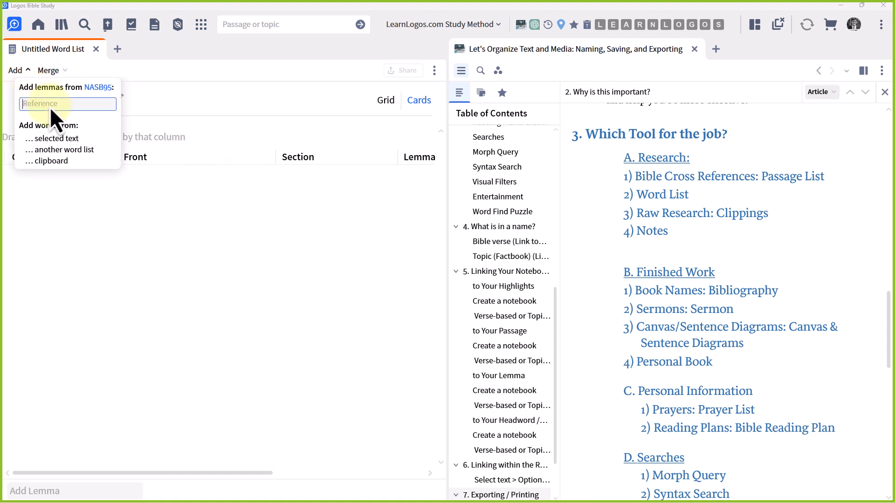
pyautogui.write('Mat')
pyautogui.press('BackSpace')
pyautogui.press('BackSpace')
pyautogui.press('BackSpace')
pyautogui.write('Ephe')
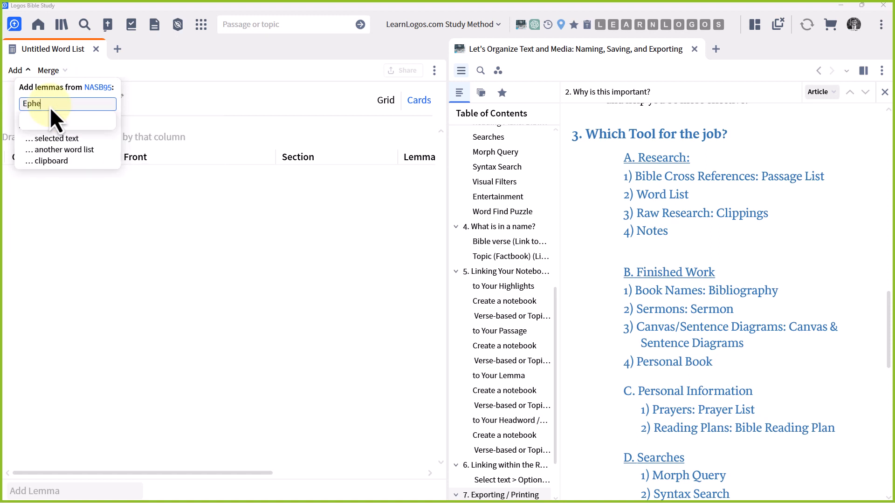
pyautogui.write(' 2:8')
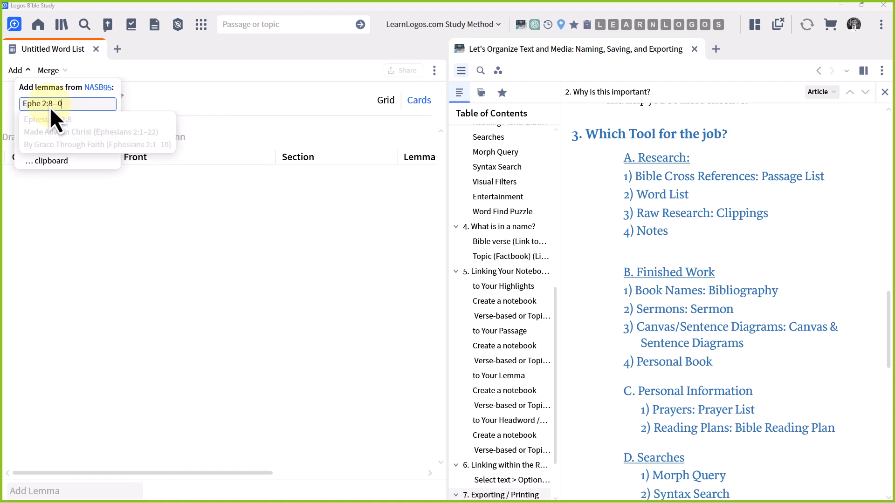
pyautogui.write('-10')
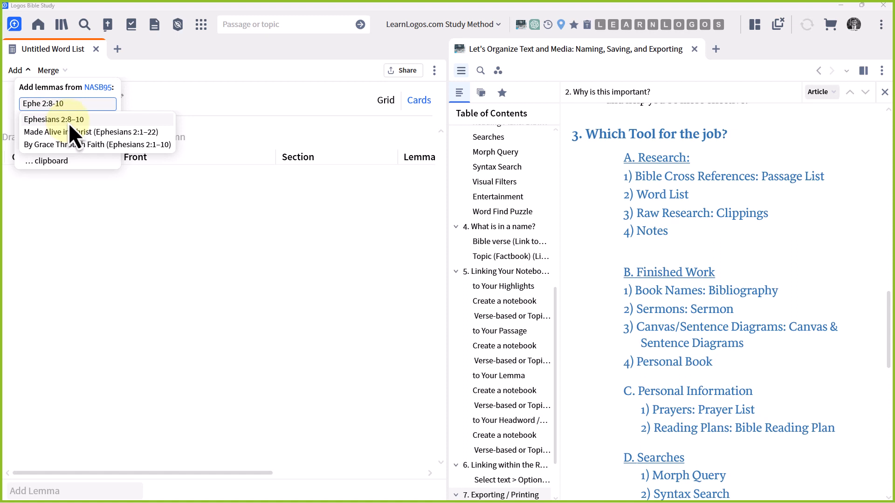
pyautogui.click(69, 120)
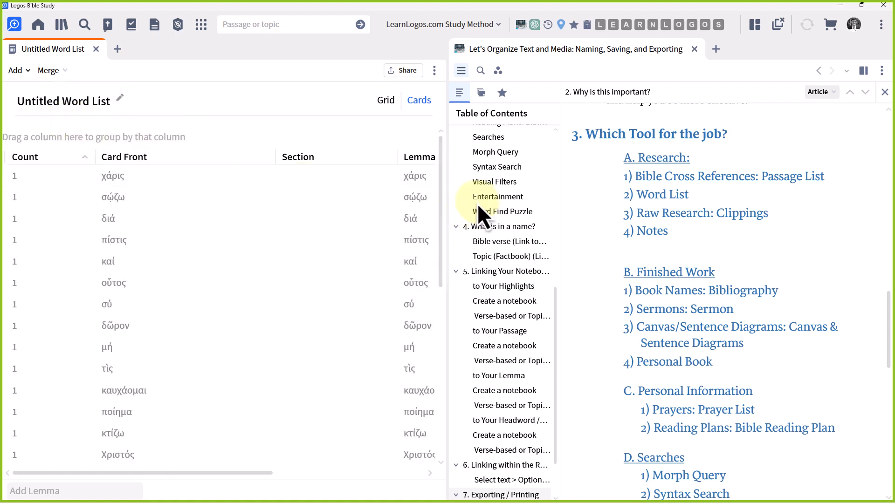
# - Review the word list's lemmas, view the fronts and backs of its cards, and return to the grid view
pyautogui.moveTo(443, 191); pyautogui.dragTo(426, 383)
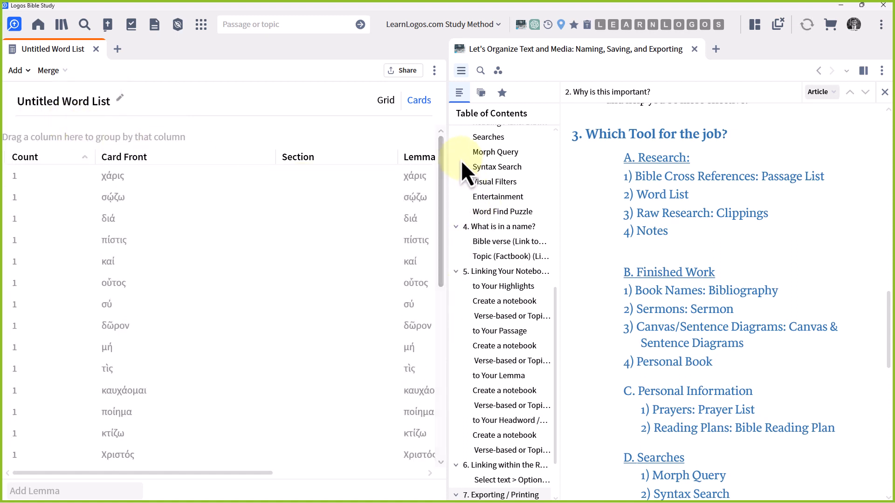
pyautogui.click(419, 101)
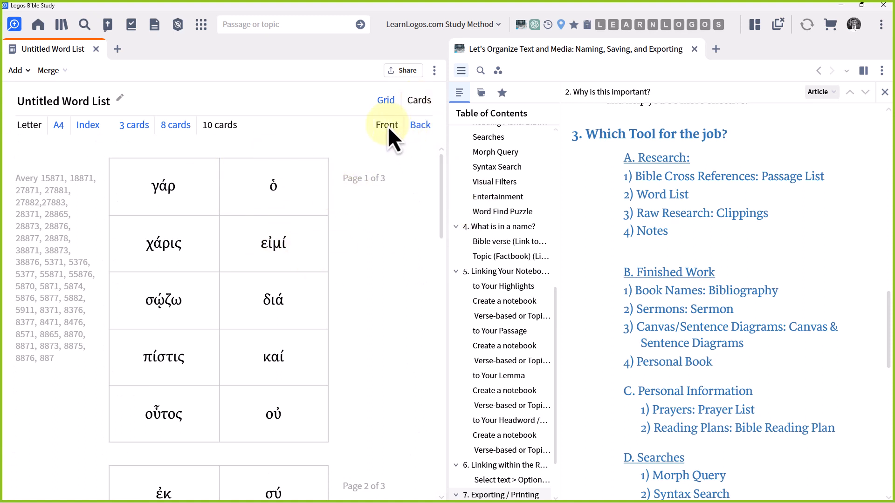
pyautogui.click(421, 125)
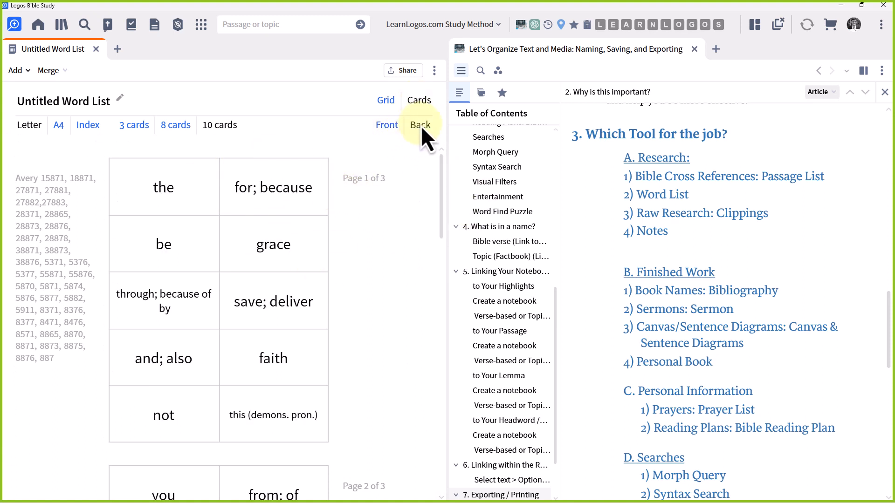
pyautogui.click(386, 102)
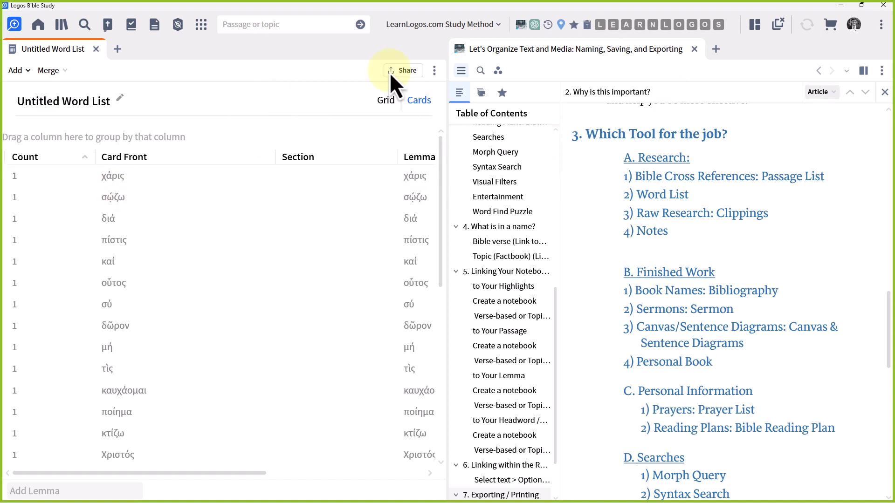
# - Open the New King James Version and copy the Hebrew lemma reference behind "fainted" in Daniel 8:27 as text
pyautogui.click(614, 26)
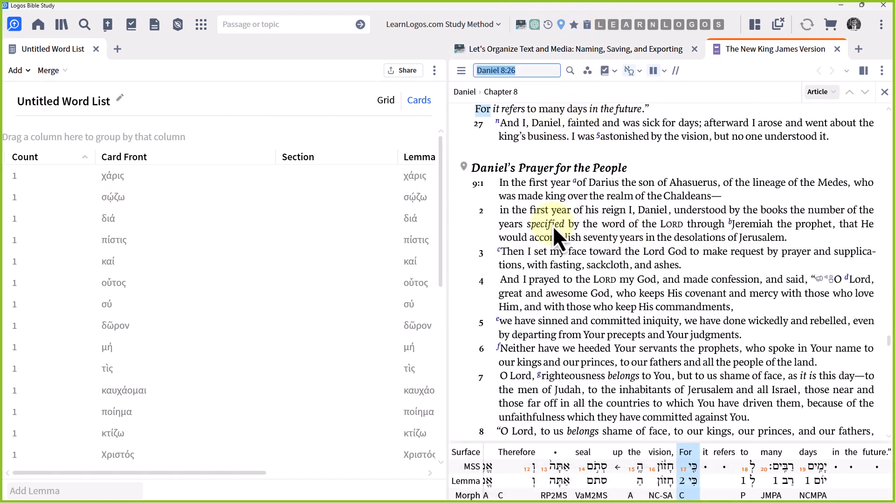
pyautogui.rightClick(586, 125)
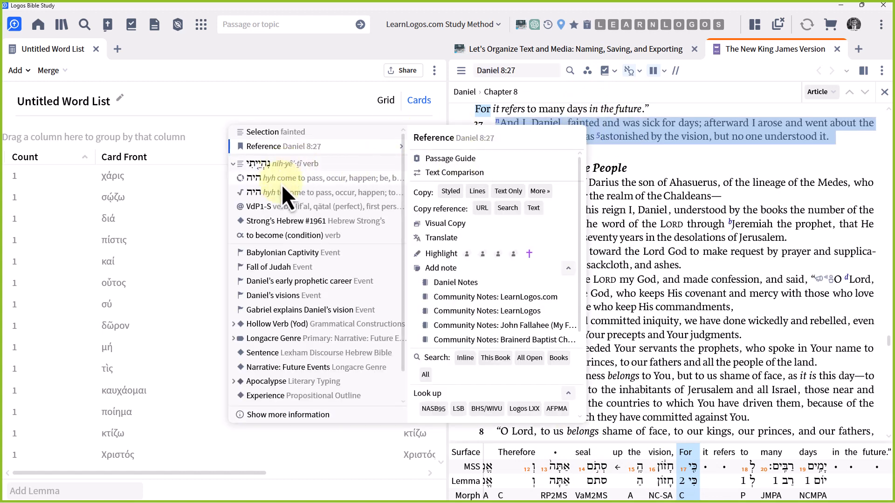
pyautogui.moveTo(282, 182)
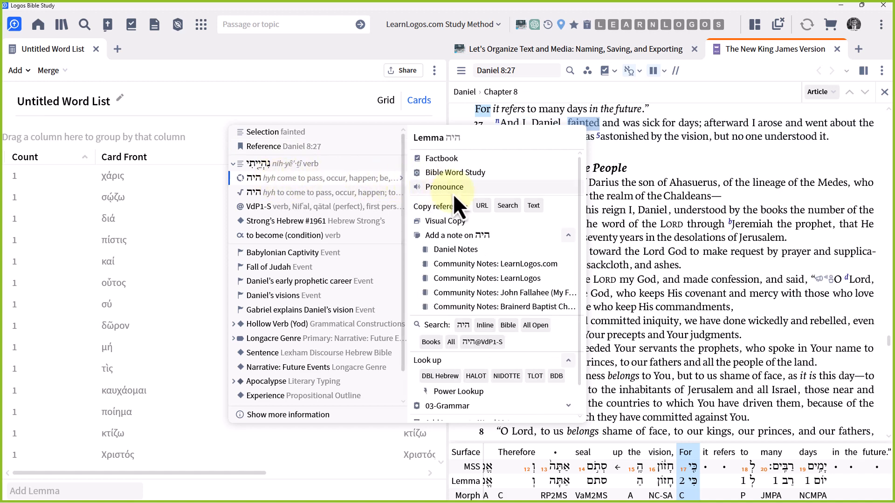
pyautogui.click(532, 206)
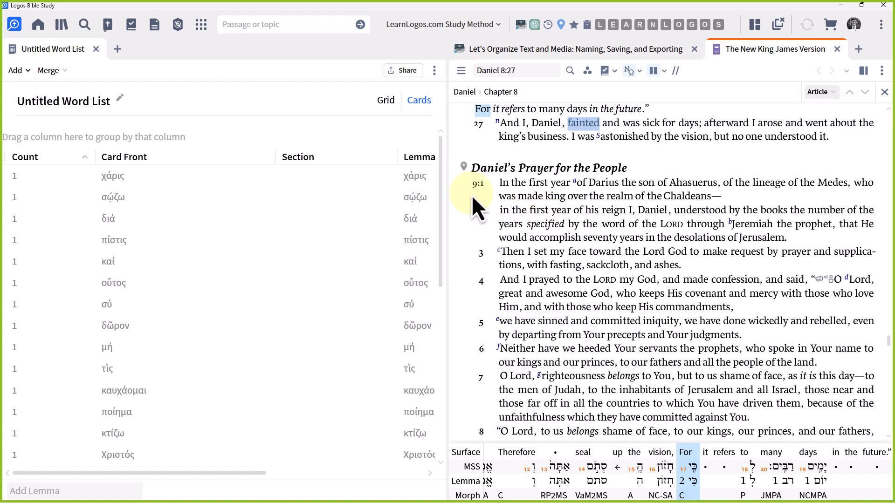
# - Add the copied Hebrew lemma to the word list from the clipboard and locate it in the grid
pyautogui.click(25, 73)
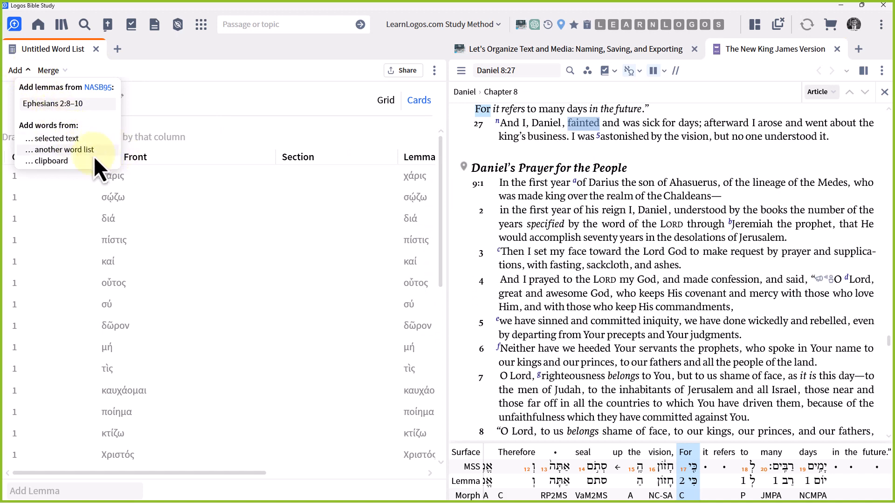
pyautogui.click(51, 162)
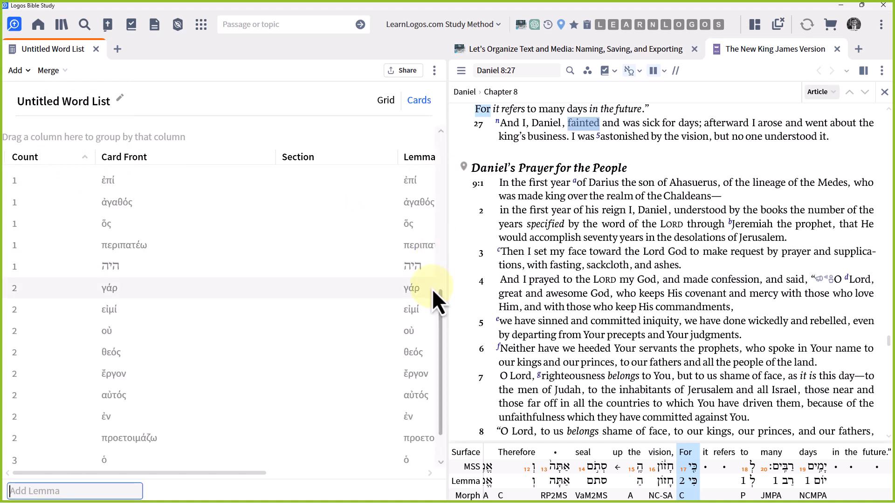
pyautogui.moveTo(440, 313); pyautogui.dragTo(455, 135)
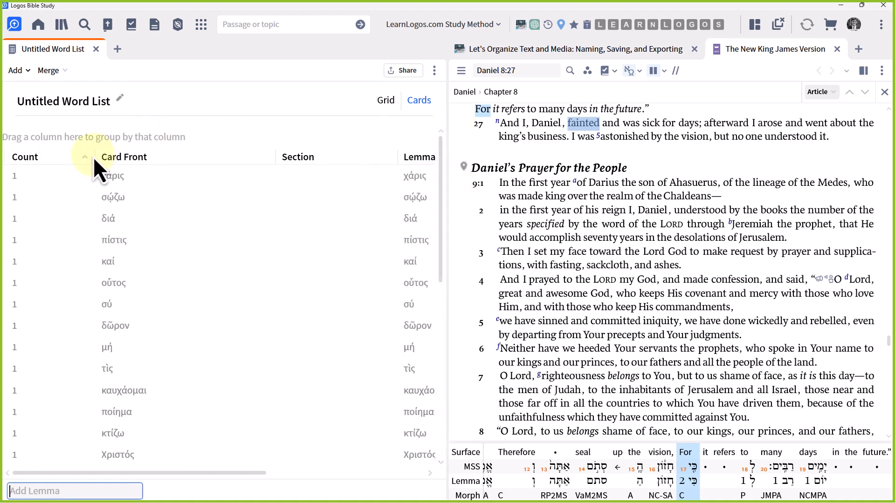
pyautogui.moveTo(439, 177); pyautogui.dragTo(250, 313)
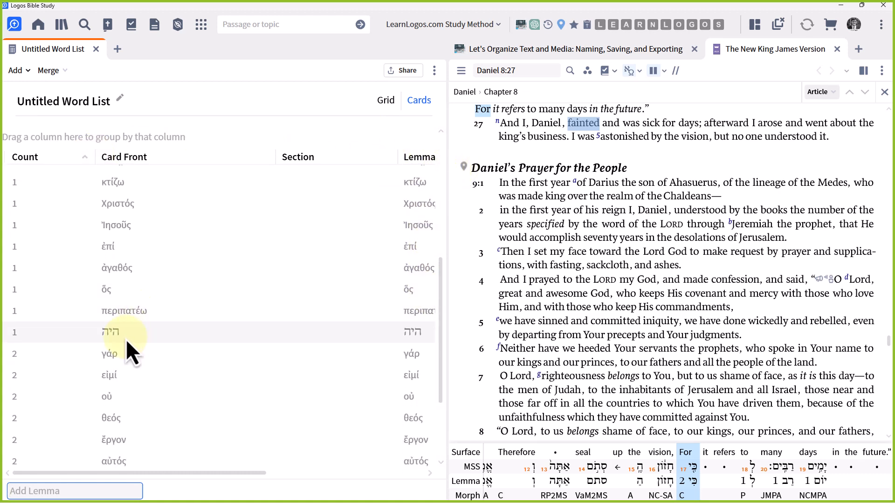
pyautogui.moveTo(440, 257); pyautogui.dragTo(432, 385)
# - Add the word "sick" from Daniel 8:27 to the word list as selected text
pyautogui.rightClick(580, 124)
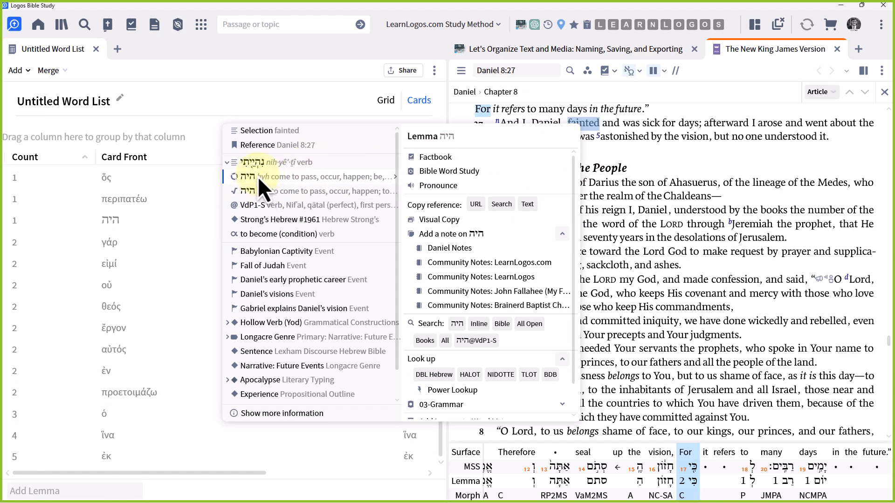
pyautogui.click(219, 95)
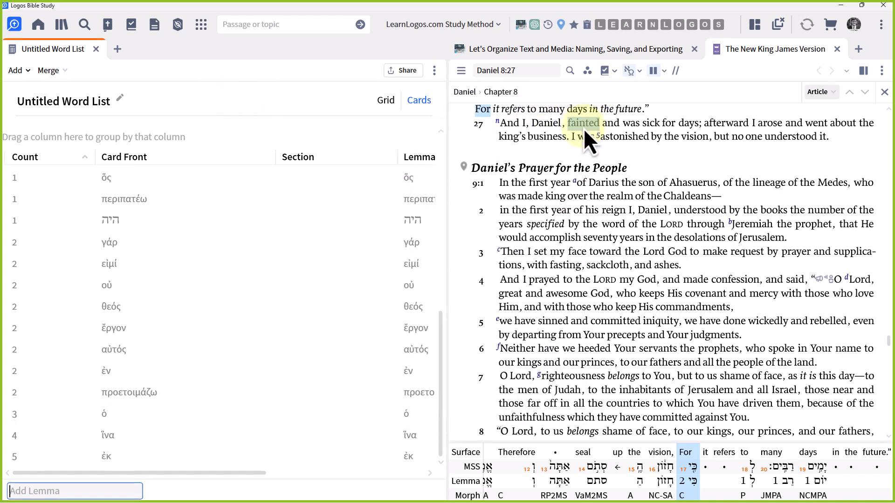
pyautogui.click(645, 128)
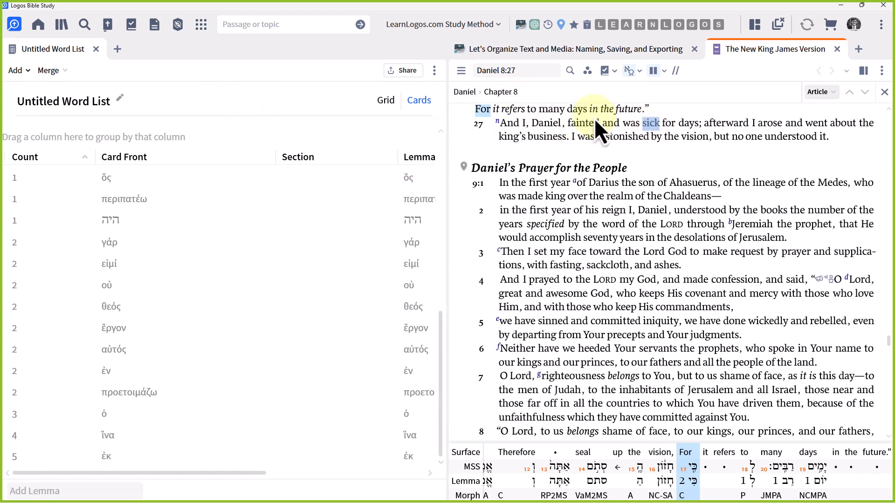
pyautogui.click(16, 70)
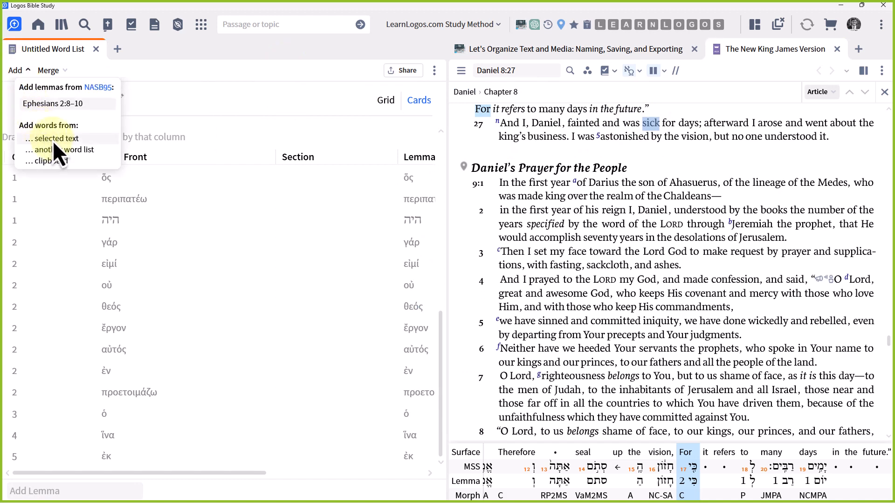
pyautogui.click(54, 140)
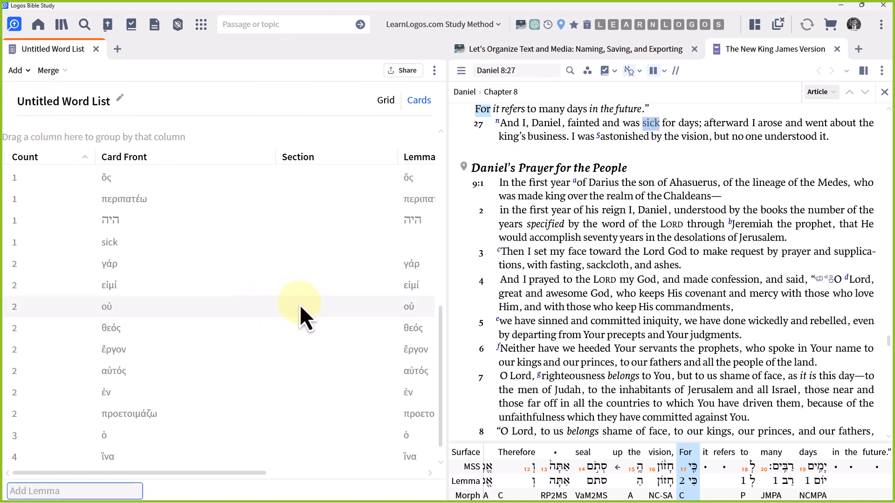
# - Inspect the "sick" entry's card front and section cells, and the lemma behind that word in Daniel 8:27
pyautogui.click(125, 247)
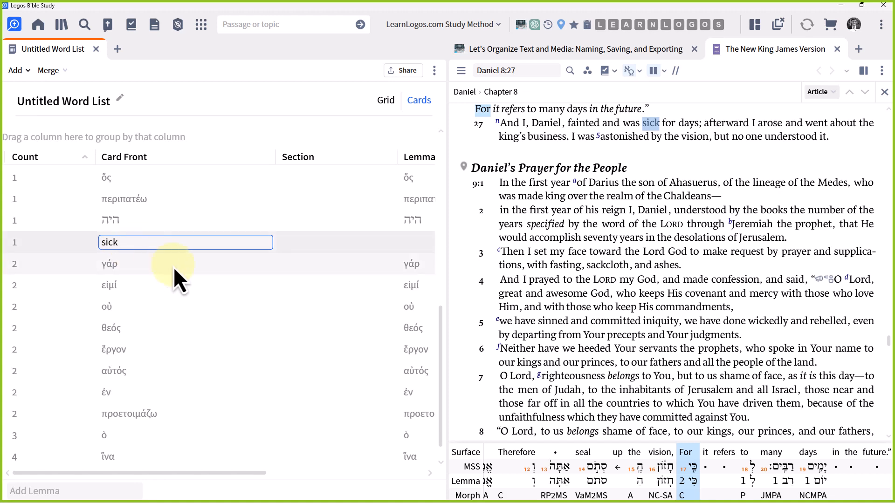
pyautogui.click(292, 247)
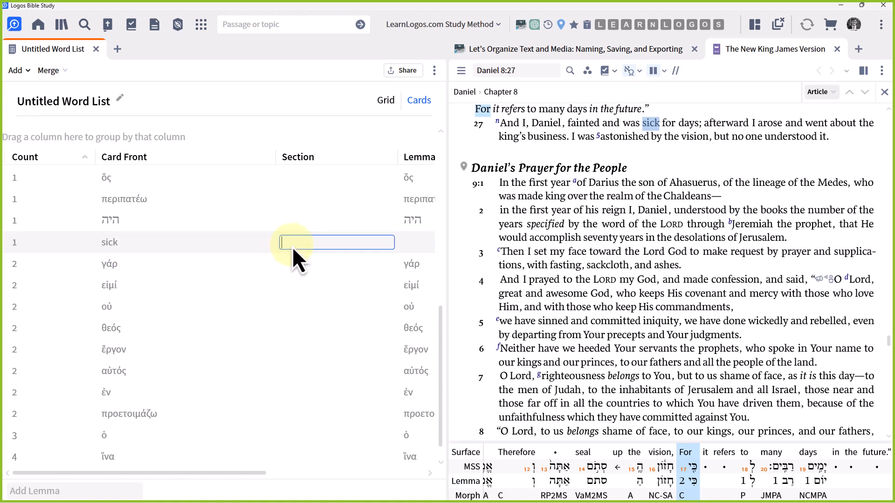
pyautogui.rightClick(653, 128)
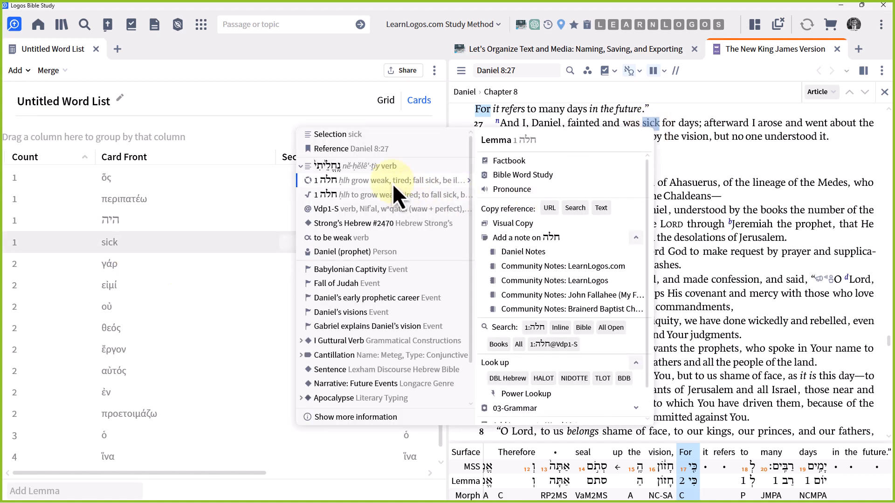
pyautogui.click(322, 69)
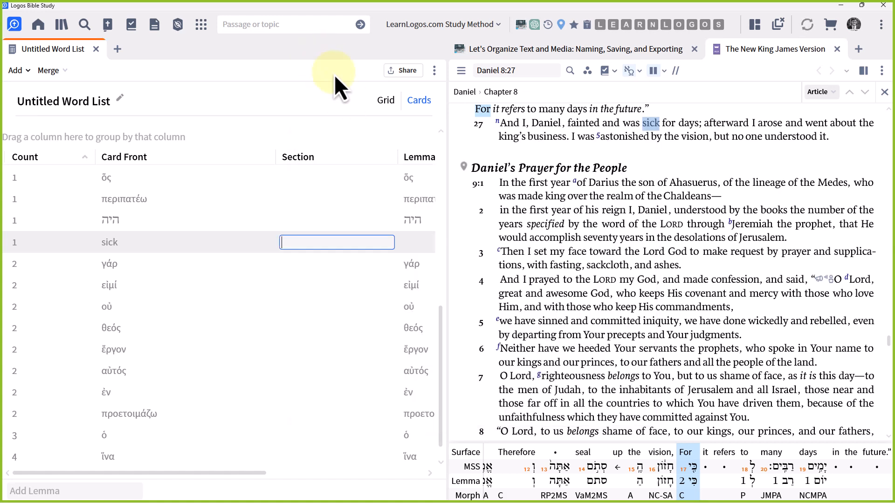
pyautogui.click(87, 101)
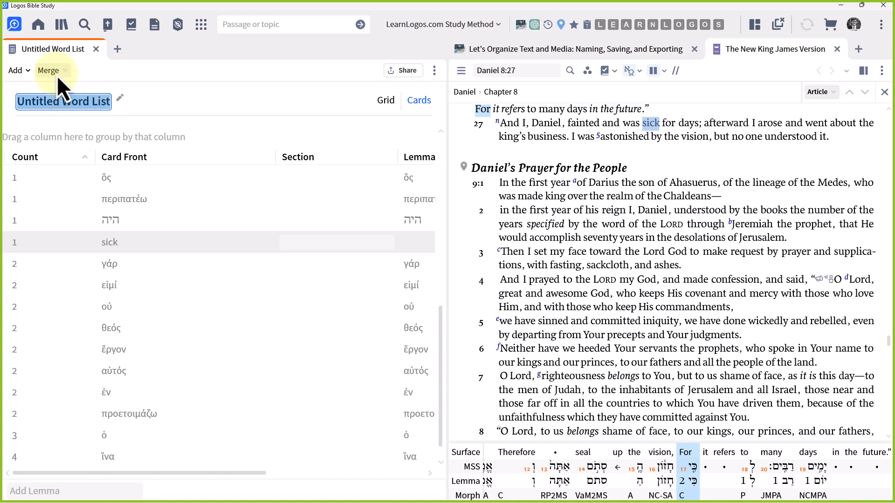
pyautogui.click(21, 71)
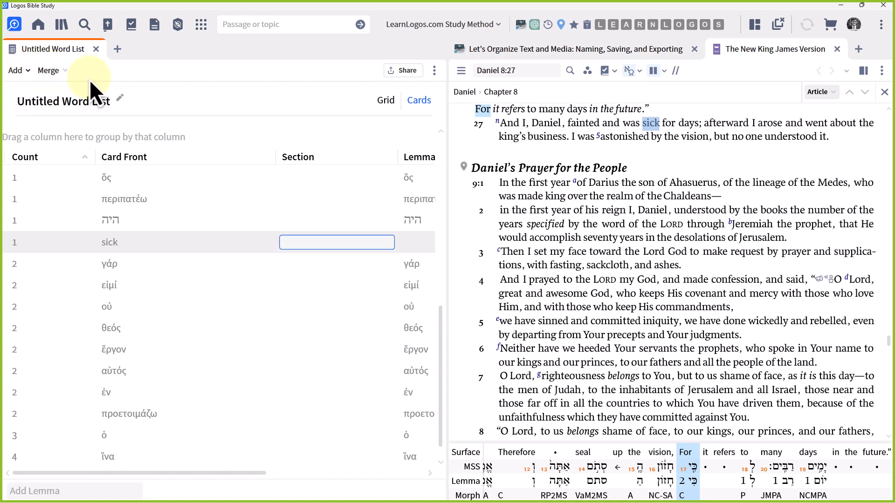
# - Close the New King James Version and the word list, and create a new Clippings document
pyautogui.click(837, 50)
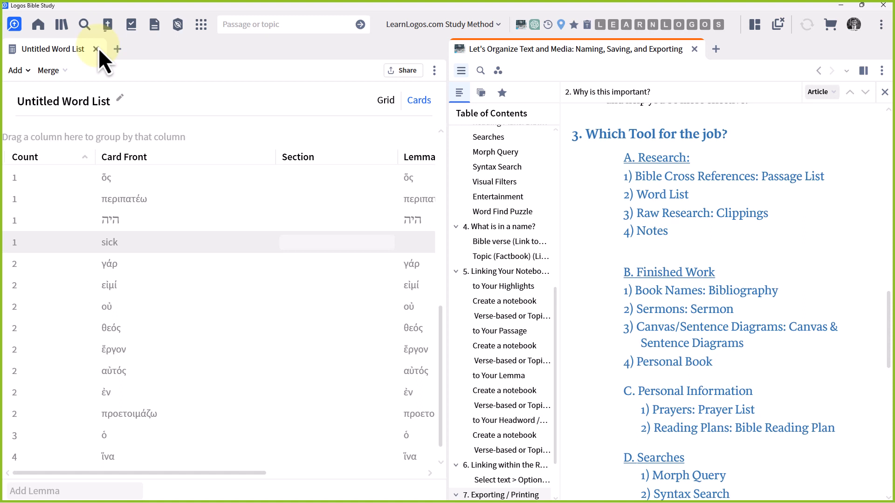
pyautogui.click(96, 48)
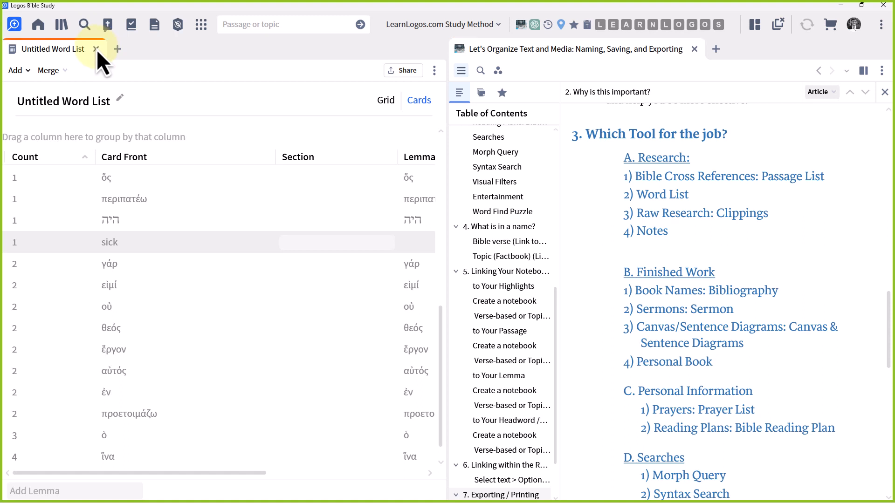
pyautogui.click(154, 37)
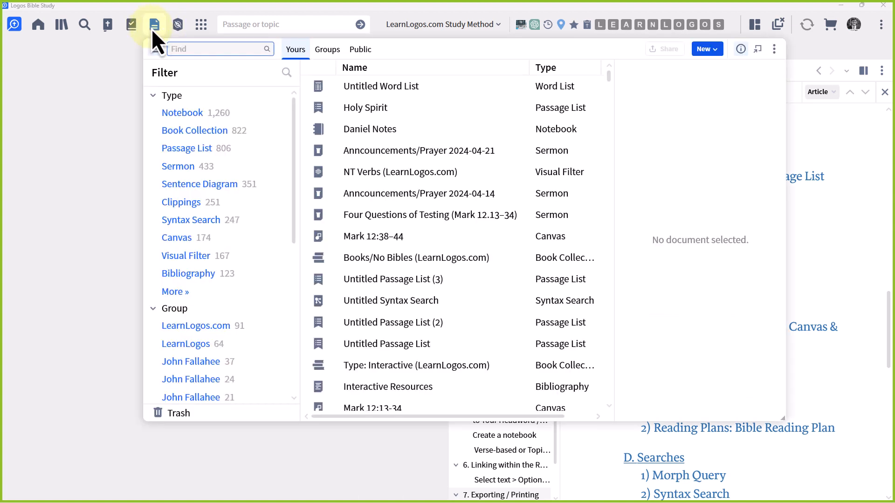
pyautogui.click(707, 51)
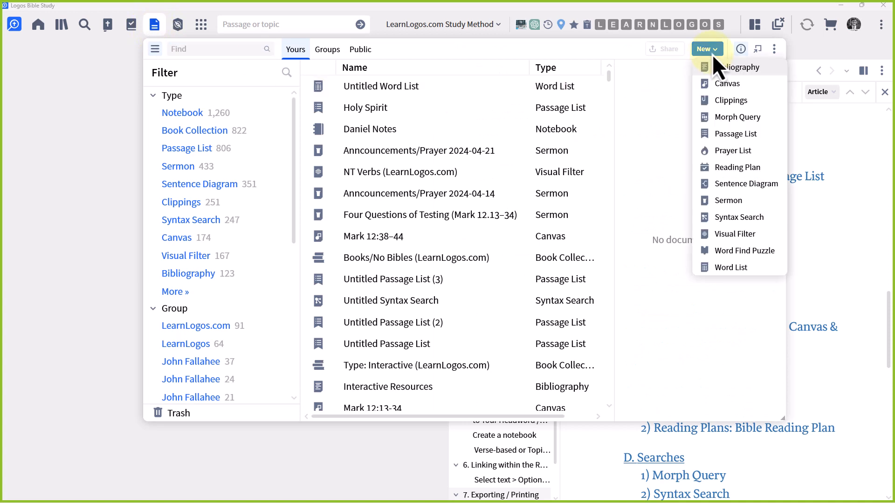
pyautogui.click(731, 102)
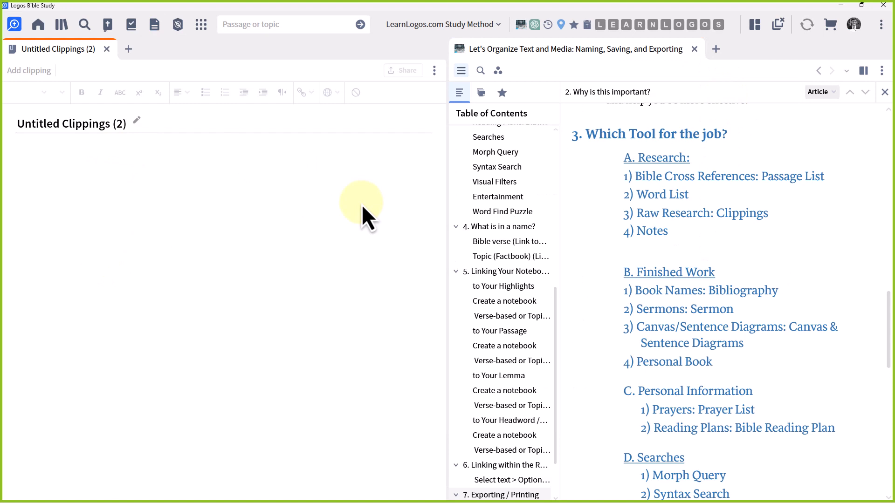
# - Clip the Hebrews 7:4–10 paragraph from The Bible Knowledge Commentary into the clippings document, and close the commentary
pyautogui.click(643, 30)
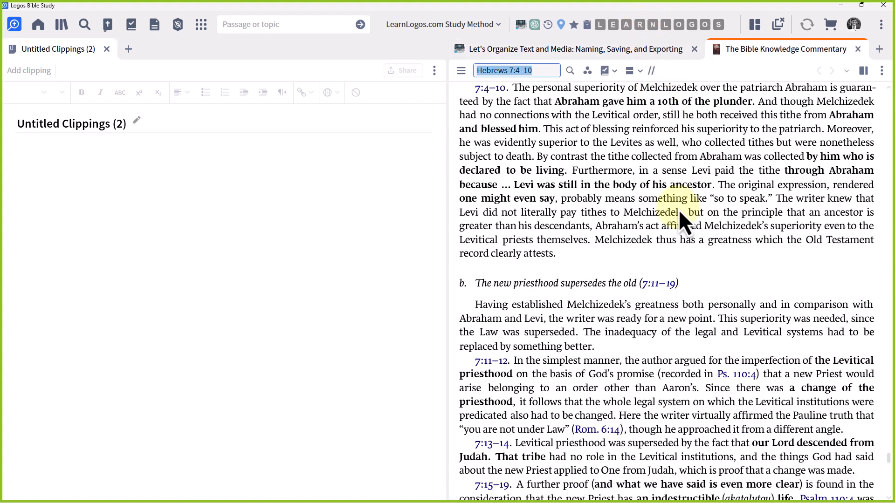
pyautogui.moveTo(564, 255); pyautogui.dragTo(462, 88)
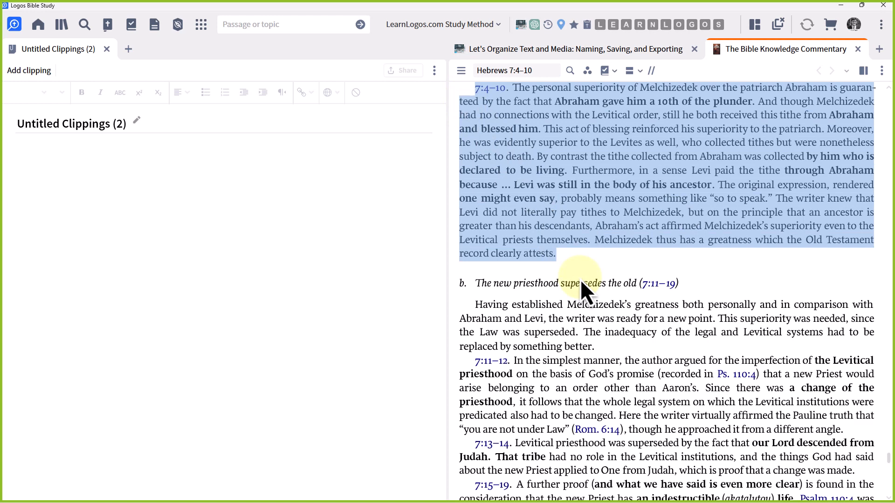
pyautogui.click(28, 72)
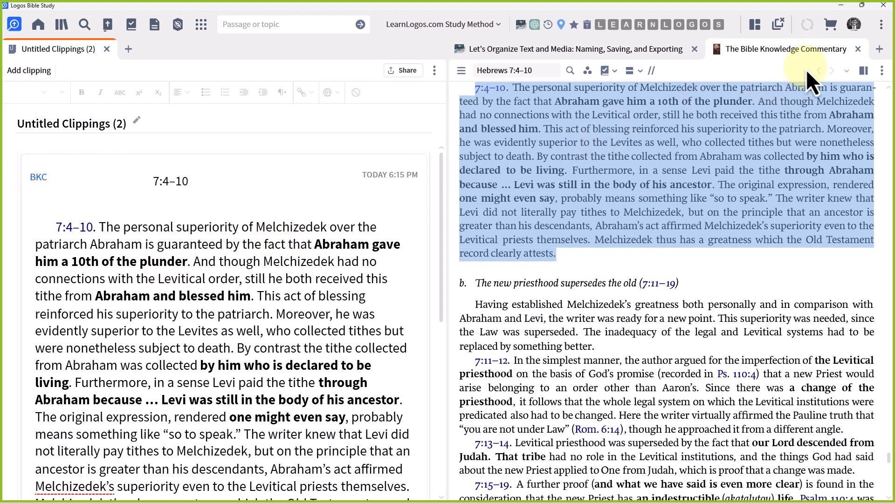
pyautogui.click(859, 51)
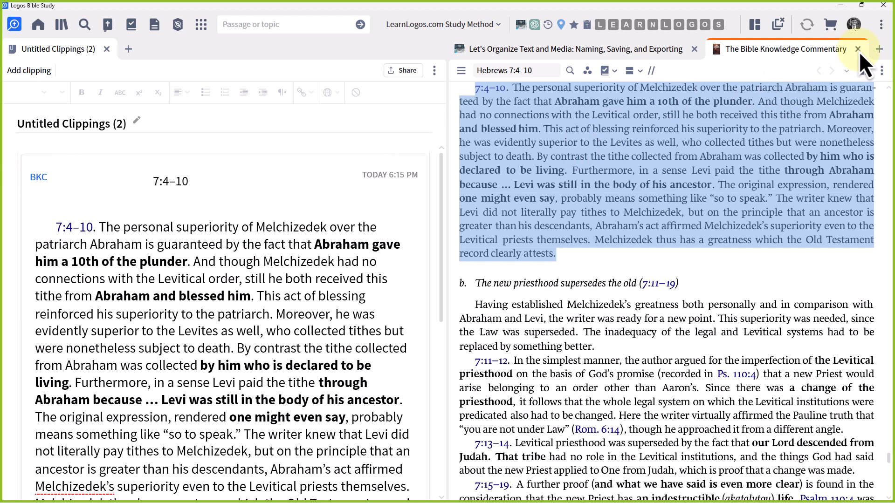
pyautogui.click(859, 51)
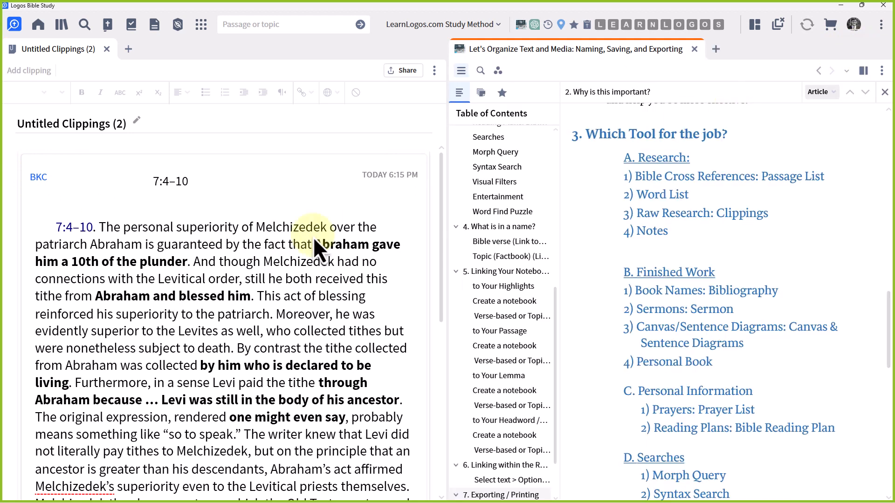
# - Reopen the clipping's source through its BKC link and review the clipping's text down to its tags and notes
pyautogui.click(39, 180)
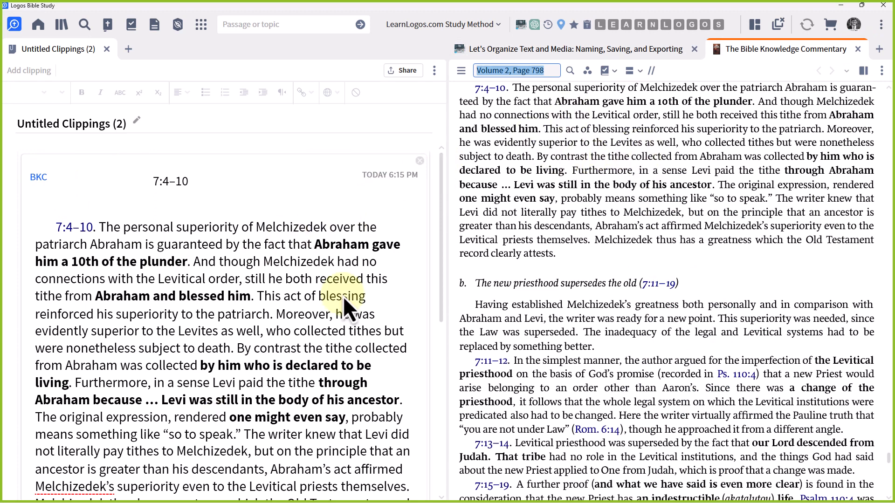
pyautogui.scroll(-1, 174, 349)
pyautogui.scroll(1, 253, 300)
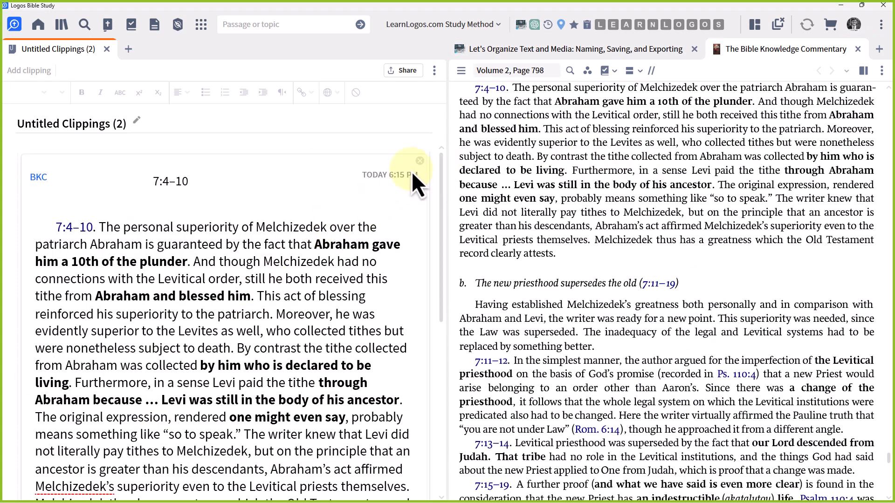
pyautogui.scroll(-3, 278, 251)
pyautogui.scroll(3, 252, 256)
pyautogui.click(208, 322)
pyautogui.doubleClick(210, 323)
pyautogui.scroll(-5, 211, 322)
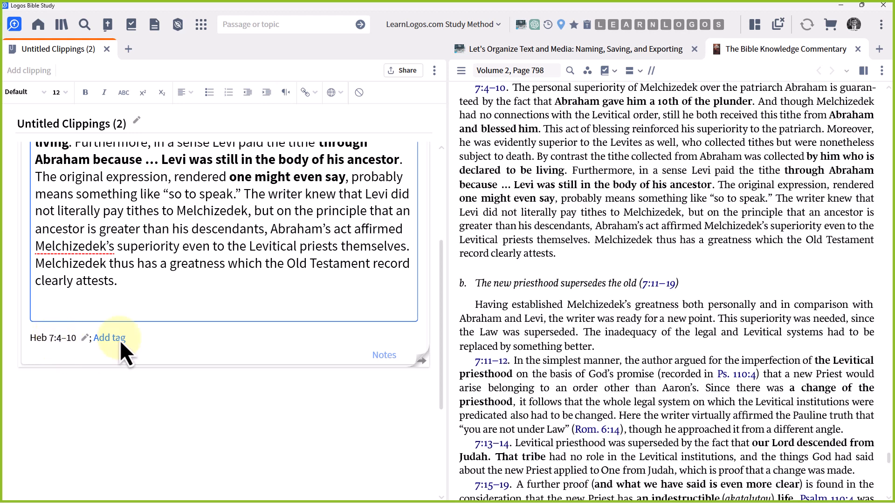
# - Open the clipping's notes field, leave it blank, and flip the clipping to its bibliographic information
pyautogui.click(383, 356)
pyautogui.click(96, 378)
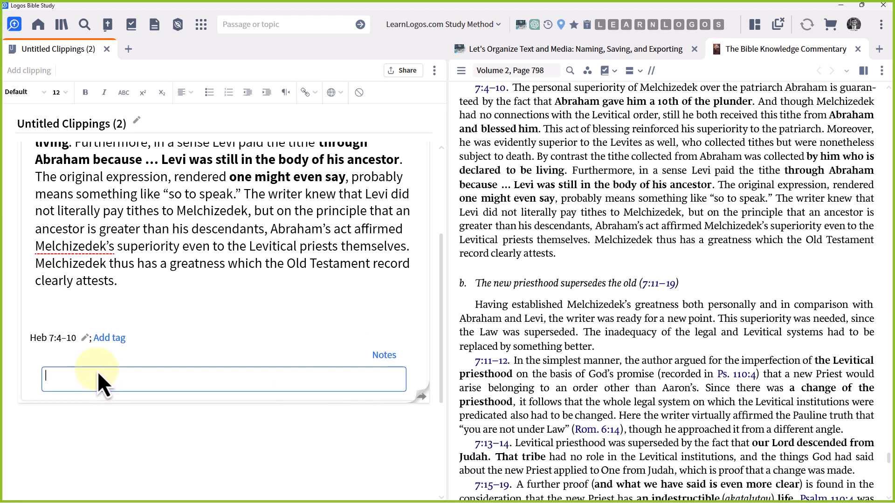
pyautogui.click(422, 397)
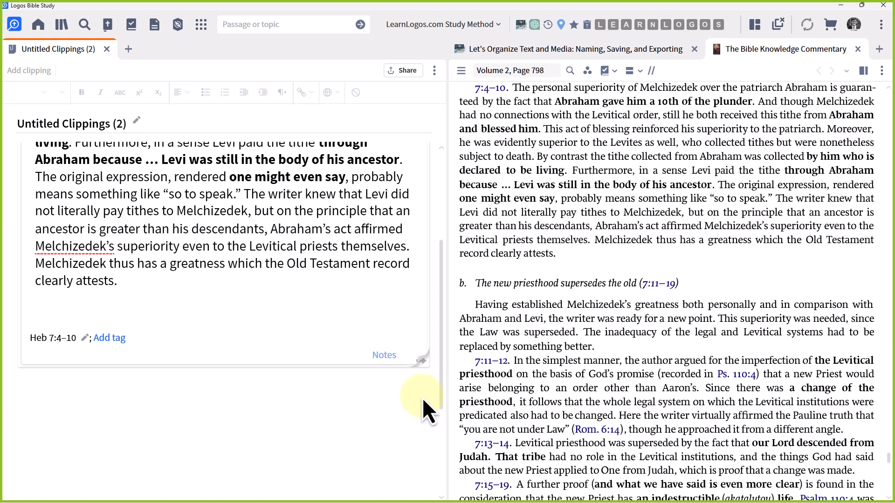
pyautogui.click(421, 364)
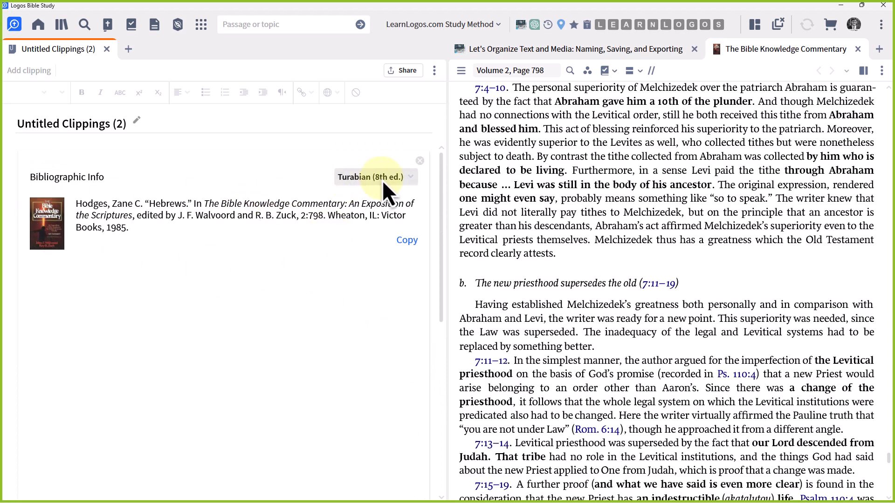
# - Review the citation styles available for the clipping's bibliographic information, keeping Turabian (8th ed.)
pyautogui.click(383, 180)
pyautogui.scroll(1, 425, 244)
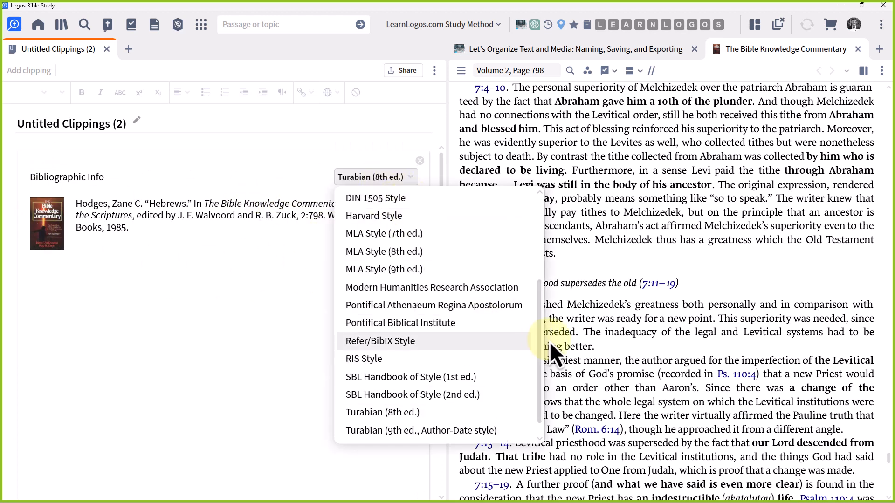
pyautogui.moveTo(538, 354); pyautogui.dragTo(511, 404)
pyautogui.click(222, 350)
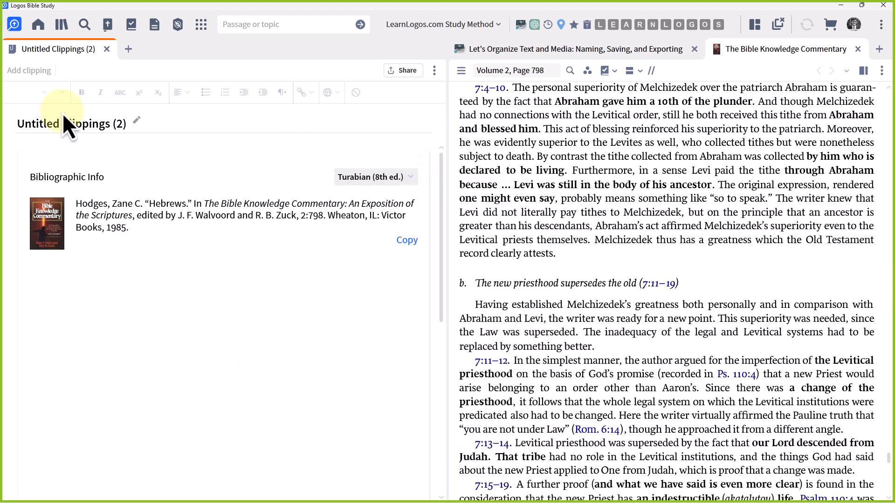
# - Review the clipping's bibliographic side, leave the document title unchanged, and flip the clipping back to its text
pyautogui.click(91, 125)
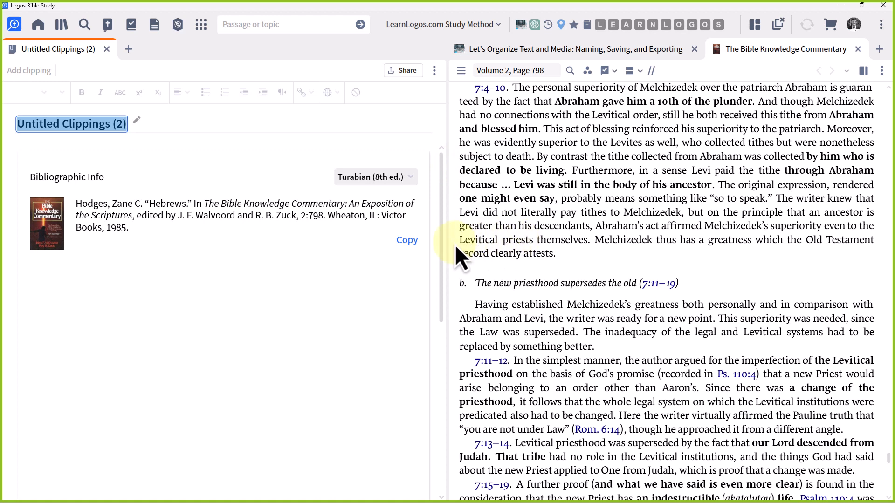
pyautogui.click(196, 215)
pyautogui.moveTo(442, 183); pyautogui.dragTo(437, 142)
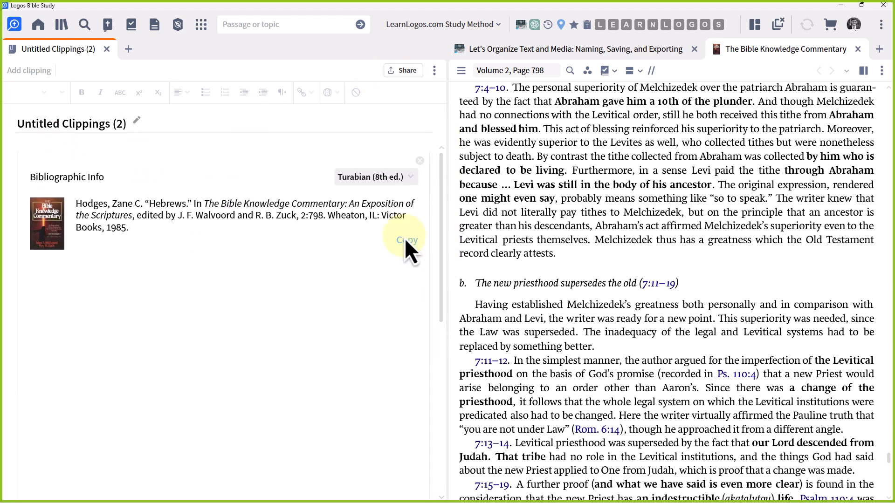
pyautogui.moveTo(438, 181); pyautogui.dragTo(434, 471)
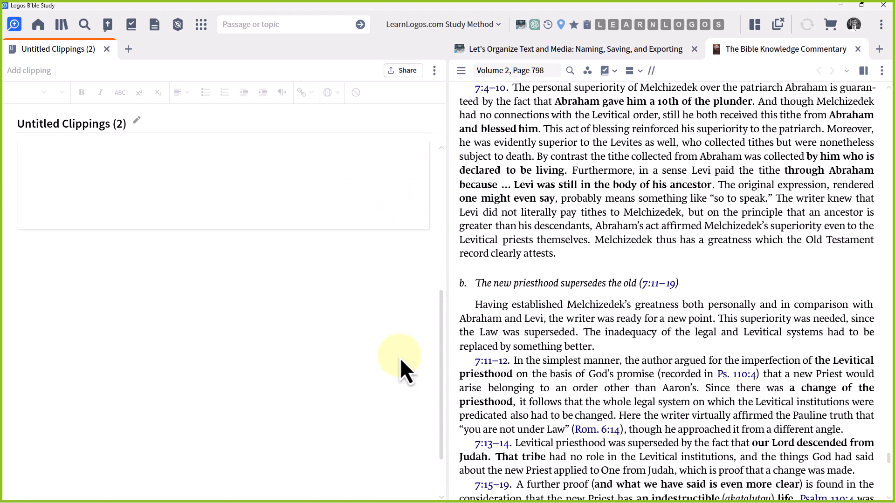
pyautogui.moveTo(442, 426); pyautogui.dragTo(452, 228)
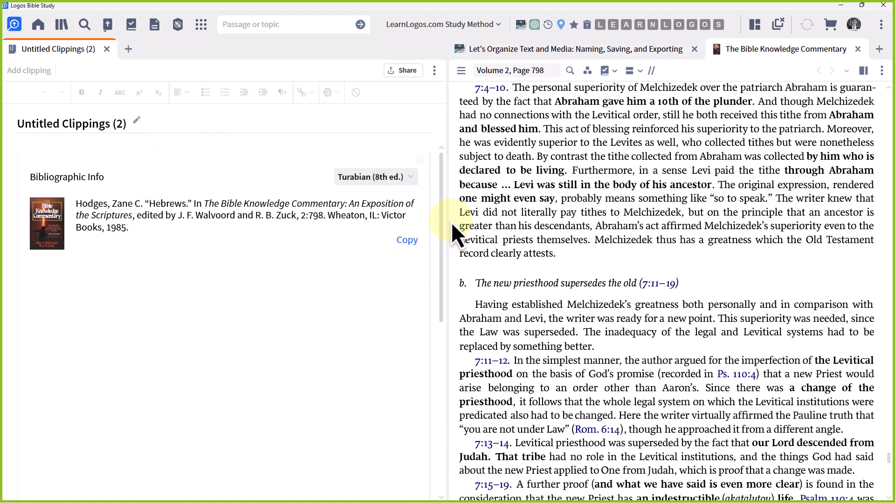
pyautogui.moveTo(441, 228); pyautogui.dragTo(437, 378)
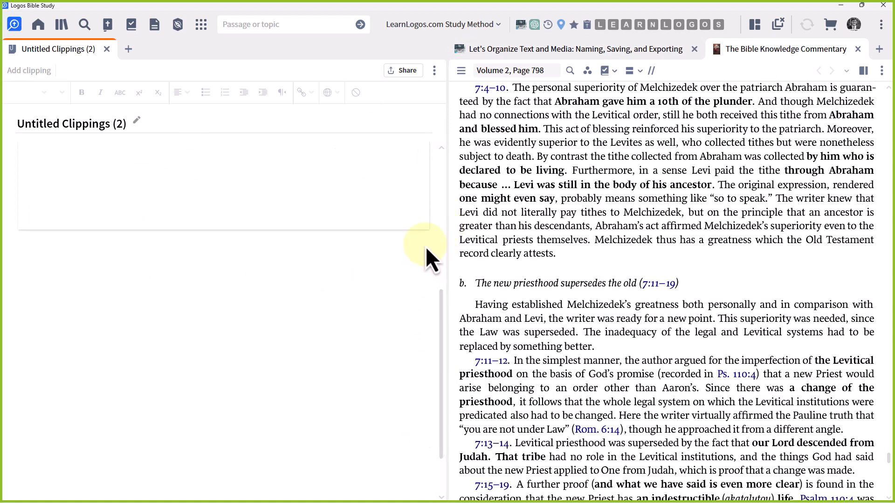
pyautogui.click(423, 226)
pyautogui.moveTo(445, 278); pyautogui.dragTo(446, 176)
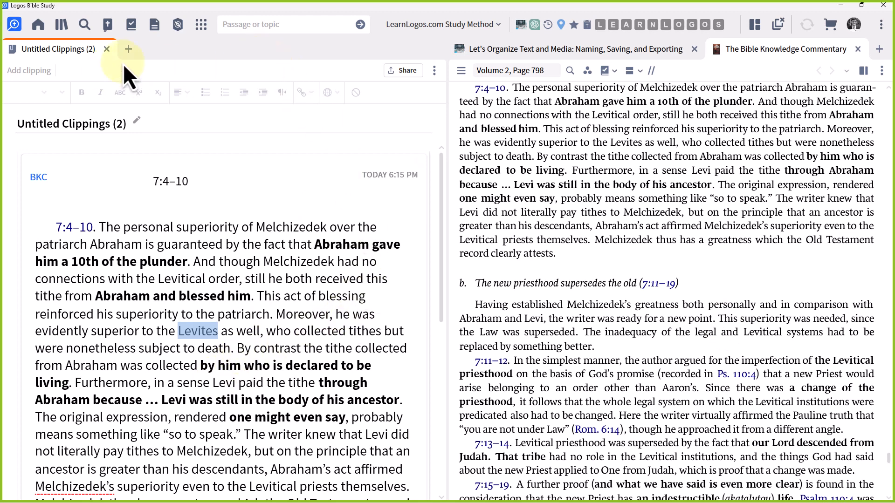
# - Close the clippings document and The Bible Knowledge Commentary, and search the tools for "notes"
pyautogui.click(107, 49)
pyautogui.click(858, 49)
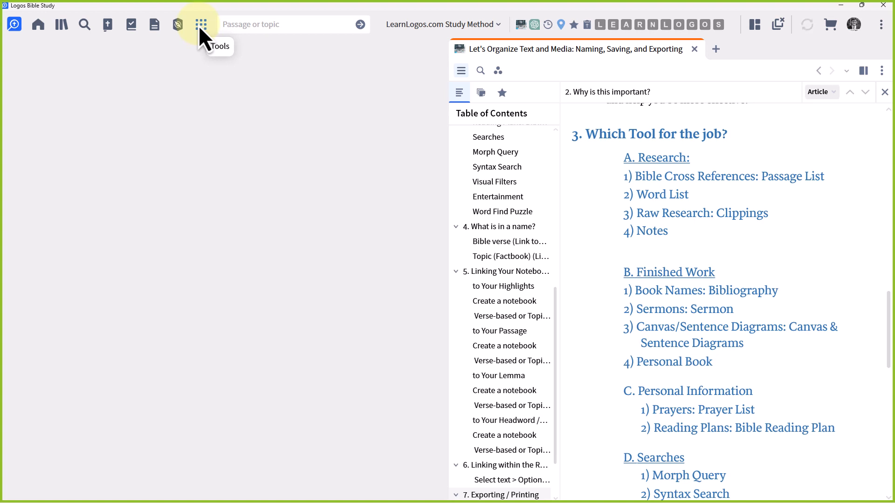
pyautogui.click(201, 25)
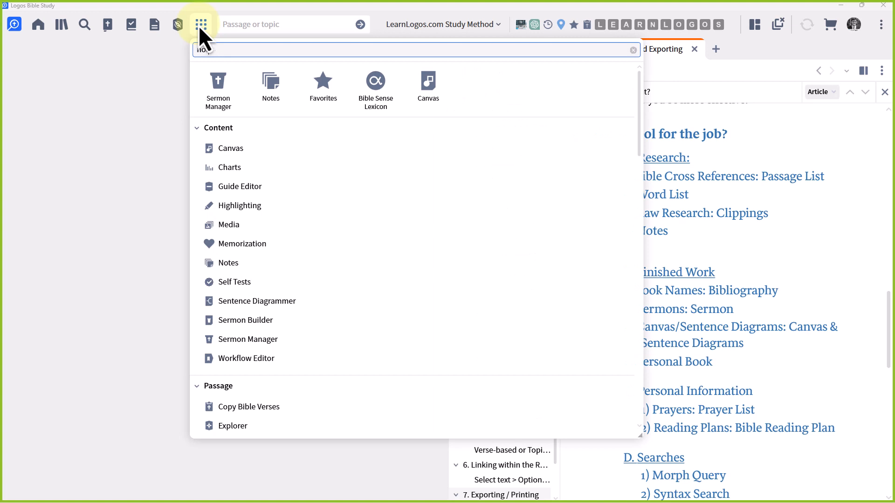
pyautogui.write('notes')
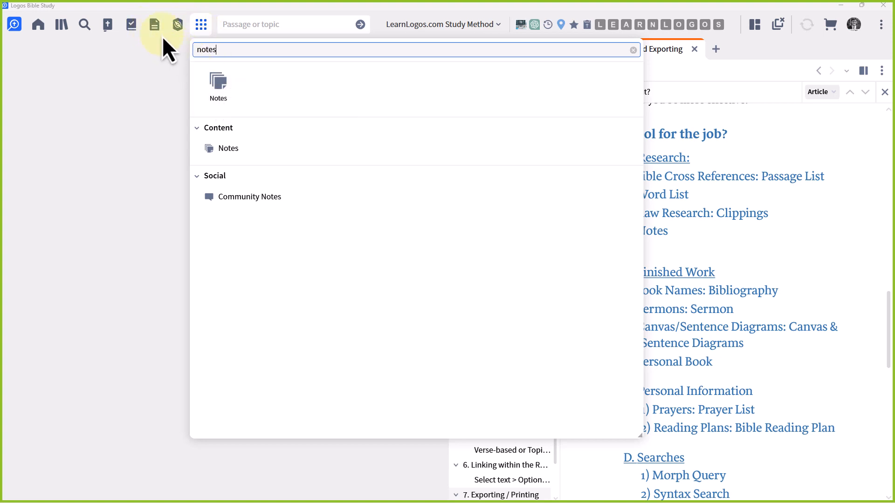
# - Check which document types can be created, looking for notes among them
pyautogui.click(154, 25)
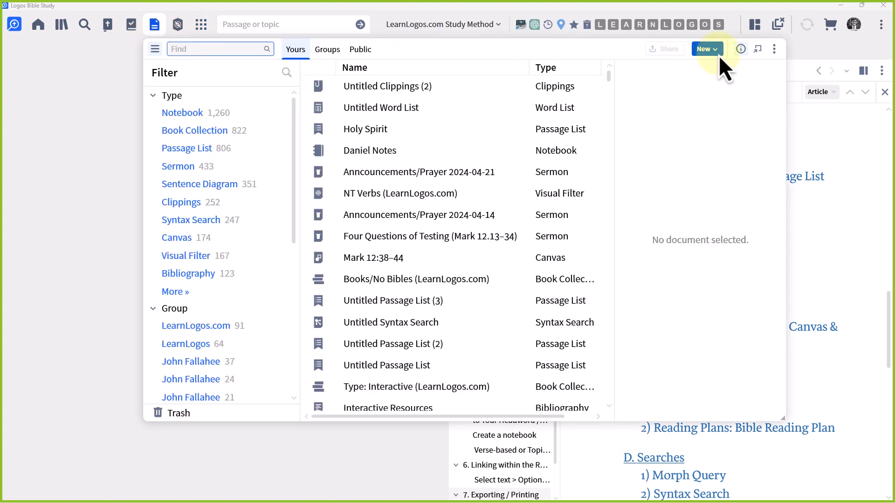
pyautogui.click(707, 49)
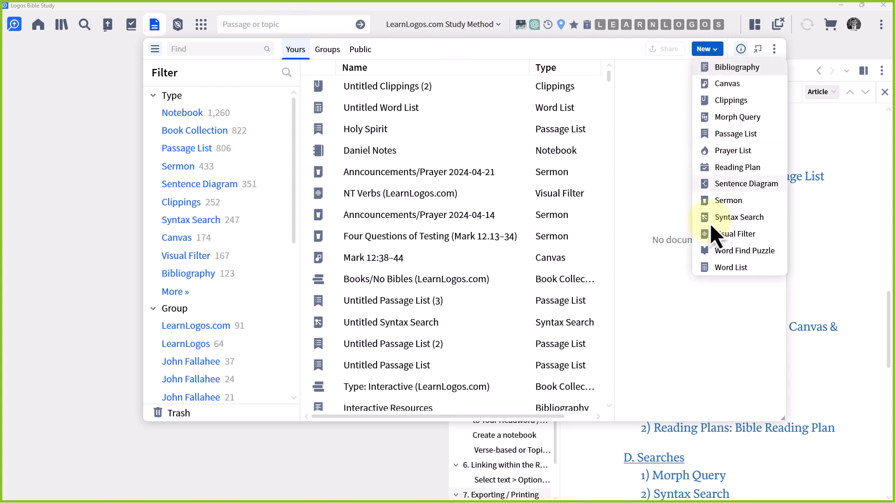
pyautogui.click(200, 26)
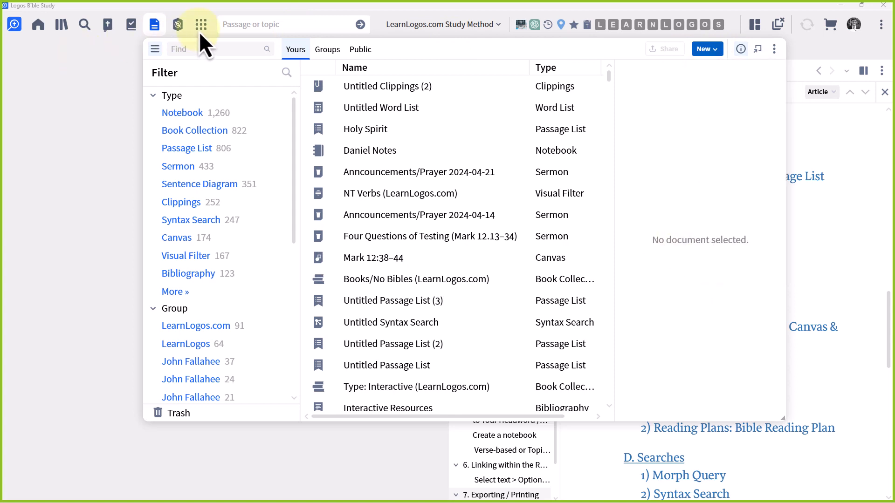
# - Find and open the Notes tool, and widen its pane beside the course resource
pyautogui.click(201, 26)
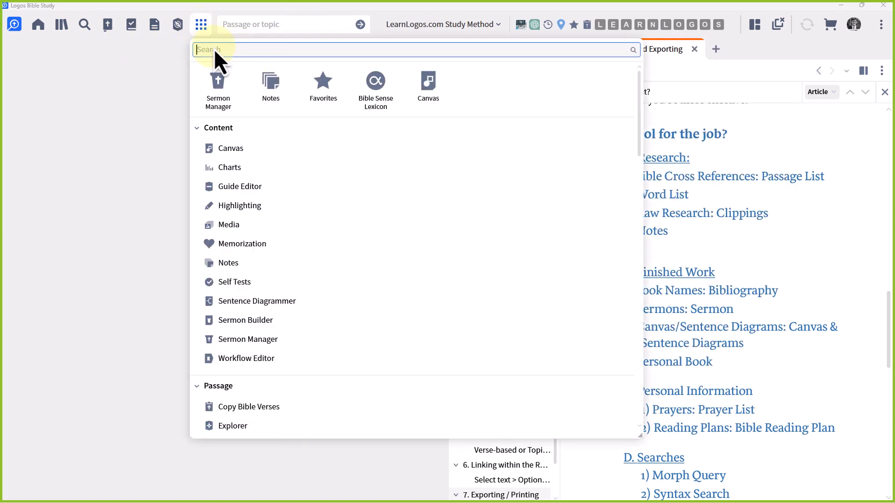
pyautogui.write('notes')
pyautogui.click(216, 89)
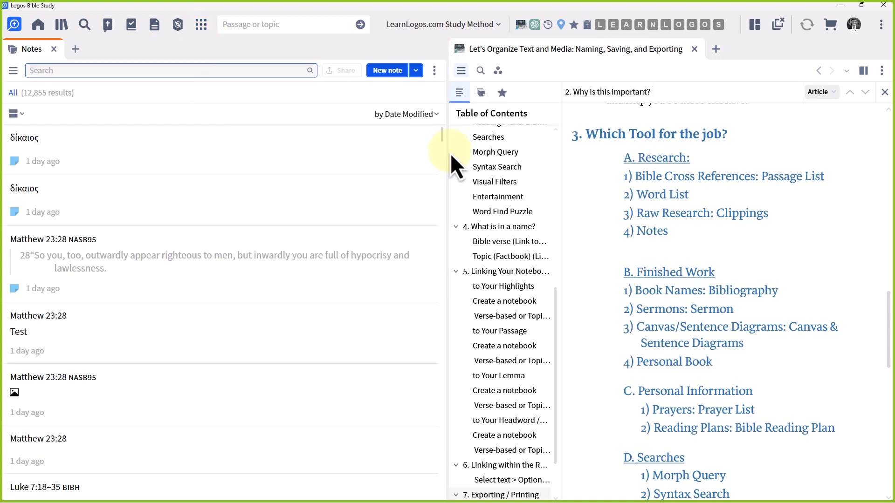
pyautogui.moveTo(448, 136); pyautogui.dragTo(609, 163)
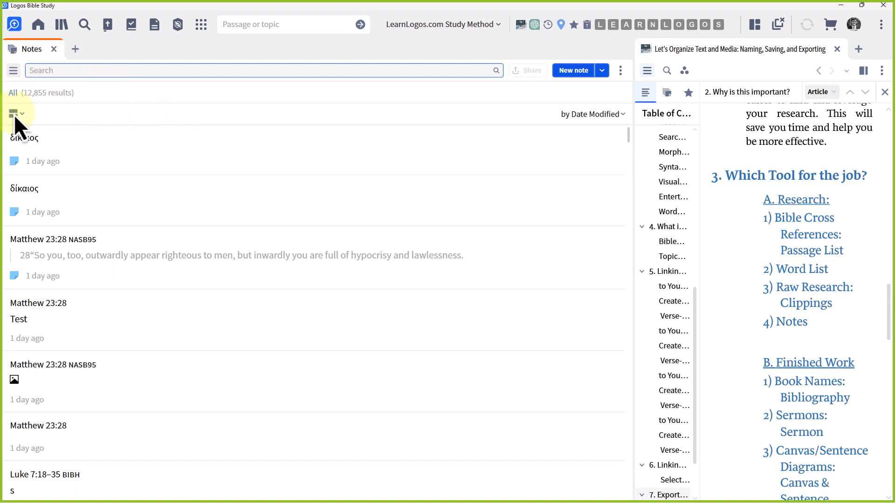
# - Show the list of notebooks and create a new notebook named "Genesis 1:1-10"
pyautogui.click(14, 73)
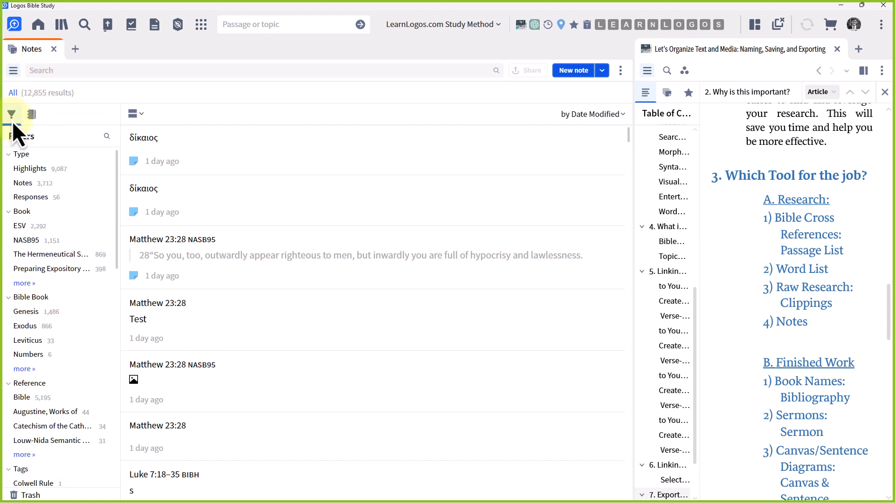
pyautogui.click(32, 120)
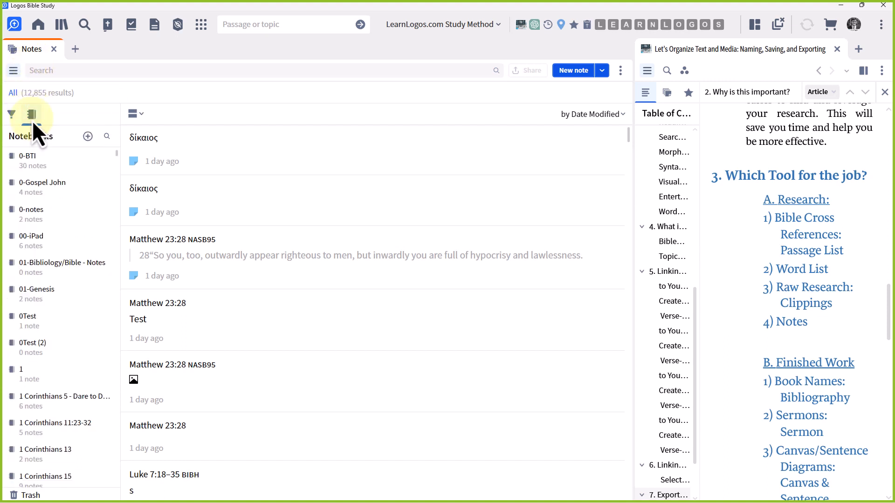
pyautogui.click(89, 136)
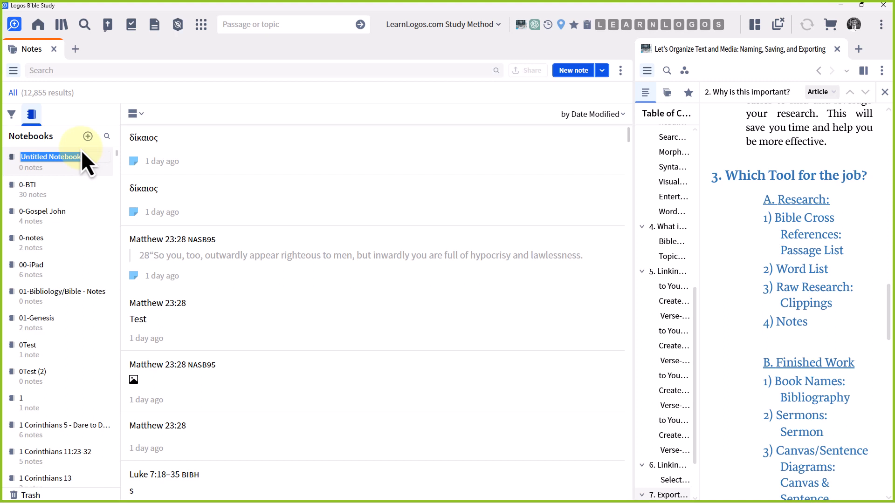
pyautogui.write('Gen')
pyautogui.write(' =esis 1')
pyautogui.write(':1')
pyautogui.press('BackSpace')
pyautogui.press('BackSpace')
pyautogui.press('BackSpace')
pyautogui.press('BackSpace')
pyautogui.press('BackSpace')
pyautogui.press('BackSpace')
pyautogui.press('BackSpace')
pyautogui.press('BackSpace')
pyautogui.press('BackSpace')
pyautogui.press('BackSpace')
pyautogui.write('esis')
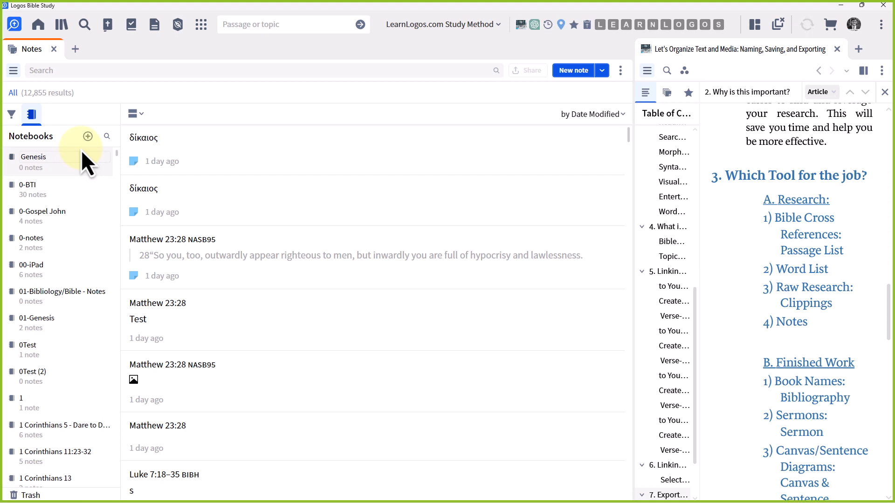
pyautogui.write(' 1:1-10')
pyautogui.press('Return')
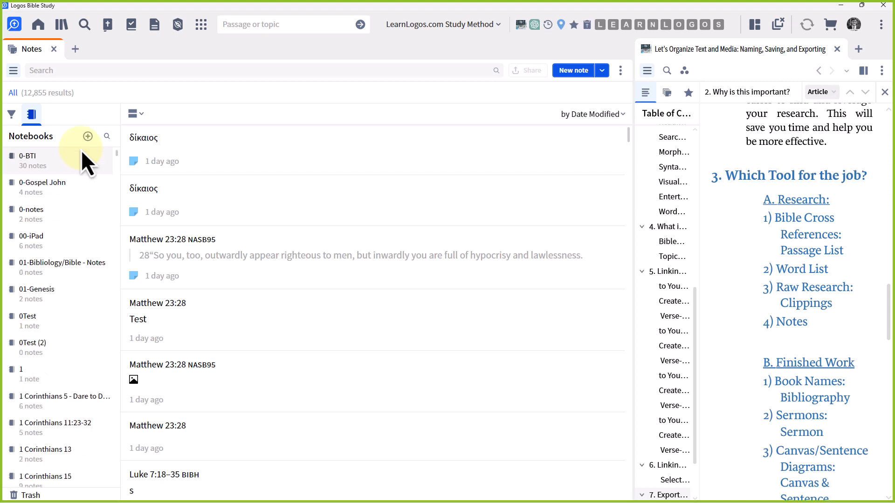
# - Search the notebooks for "genesis 1:1-10" and open the Genesis 1:1-10 notebook
pyautogui.click(106, 140)
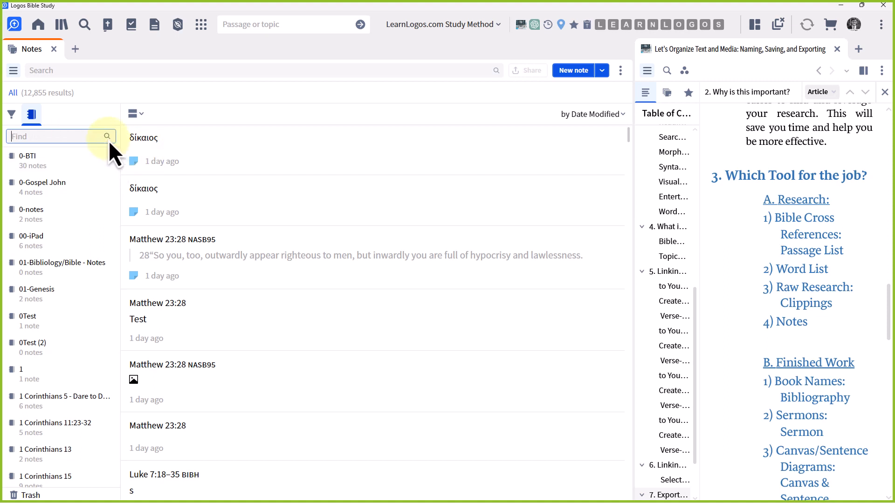
pyautogui.write('genesis 1:1-10')
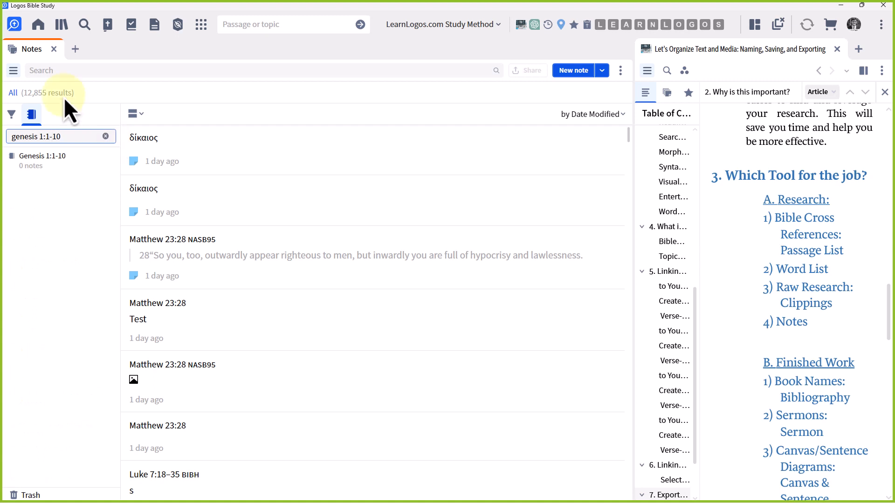
pyautogui.click(49, 165)
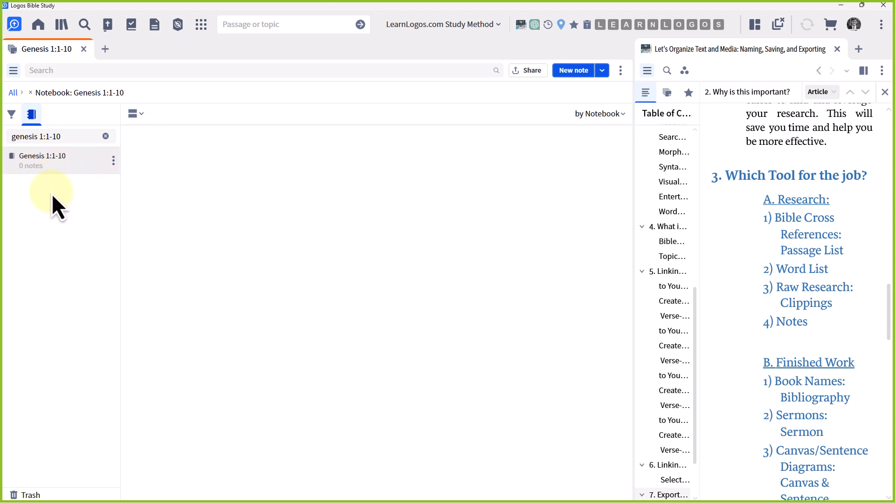
# - Create a new note in the Genesis 1:1-10 notebook and widen the notebook and note list columns
pyautogui.click(570, 72)
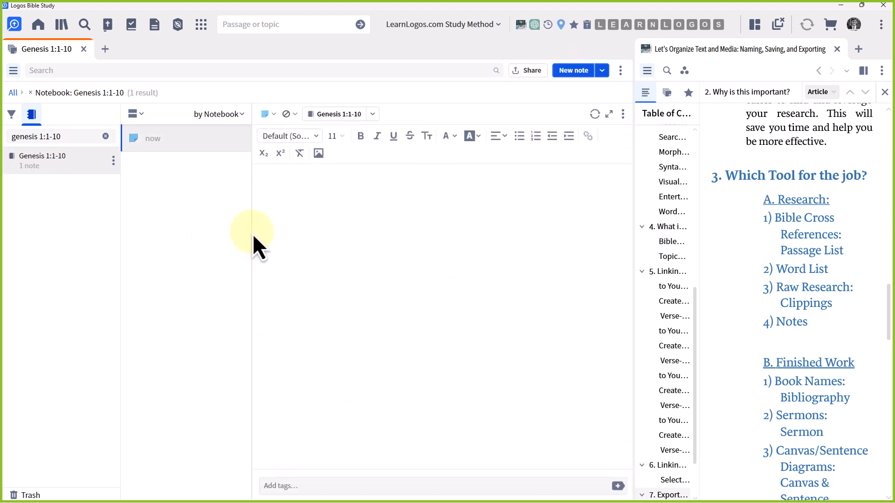
pyautogui.moveTo(250, 236); pyautogui.dragTo(315, 235)
pyautogui.moveTo(120, 237)
pyautogui.mouseDown()
pyautogui.moveTo(162, 240)
pyautogui.moveTo(136, 240)
pyautogui.mouseUp()
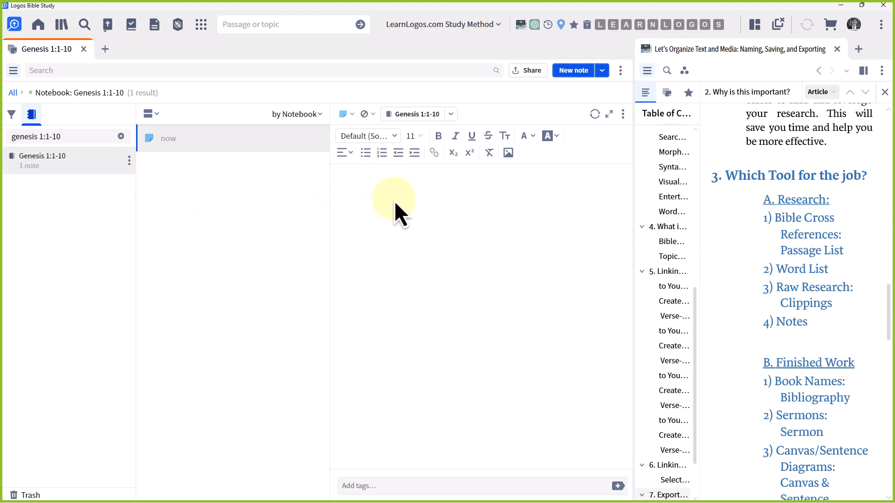
# - Write "This is test: Genesis 1:1-10" as the first line of the new note
pyautogui.write('THis is a test')
pyautogui.hotkey('ctrl', 'a')
pyautogui.write('This ')
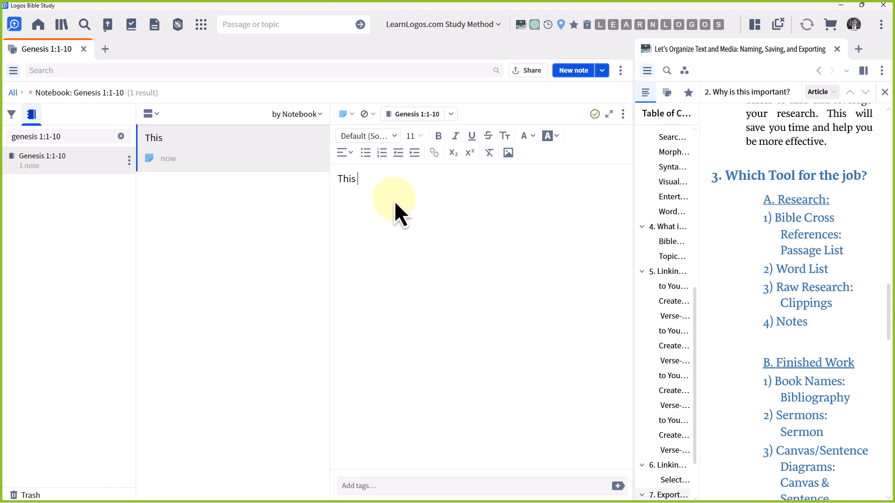
pyautogui.write('is test: Genesis 1:1-10')
pyautogui.press('Return')
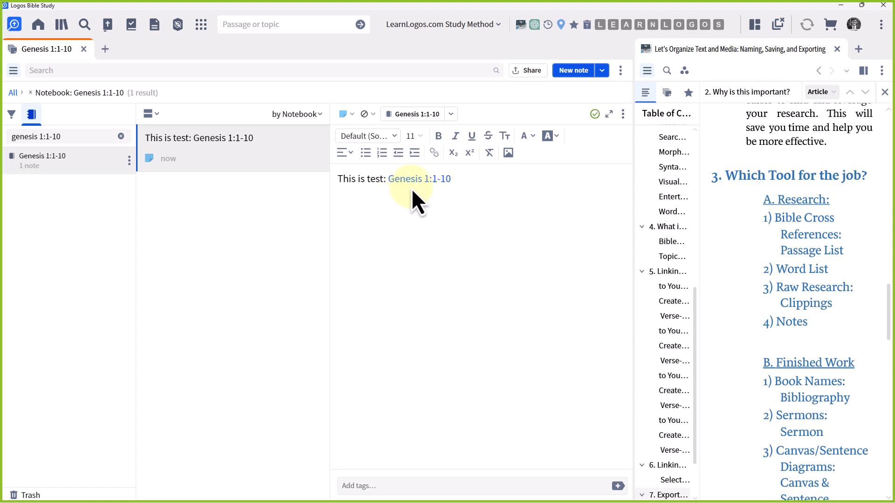
# - Preview the note's Genesis 1:1-10 verse link and compare the note's first line with its entry in the note list
pyautogui.moveTo(419, 180)
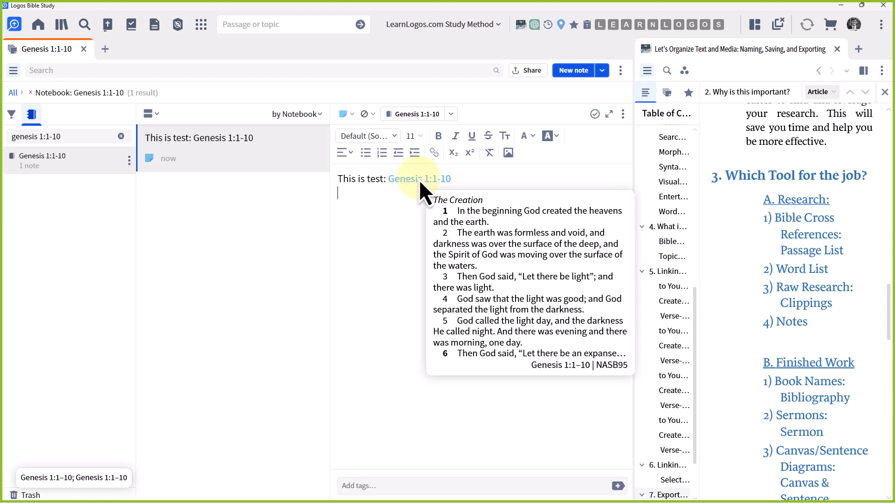
pyautogui.moveTo(453, 179); pyautogui.dragTo(295, 174)
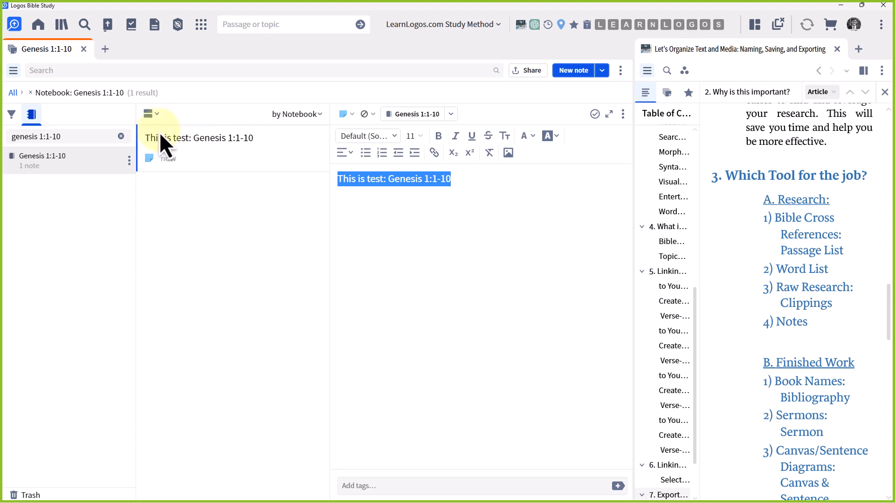
pyautogui.click(190, 136)
pyautogui.click(486, 179)
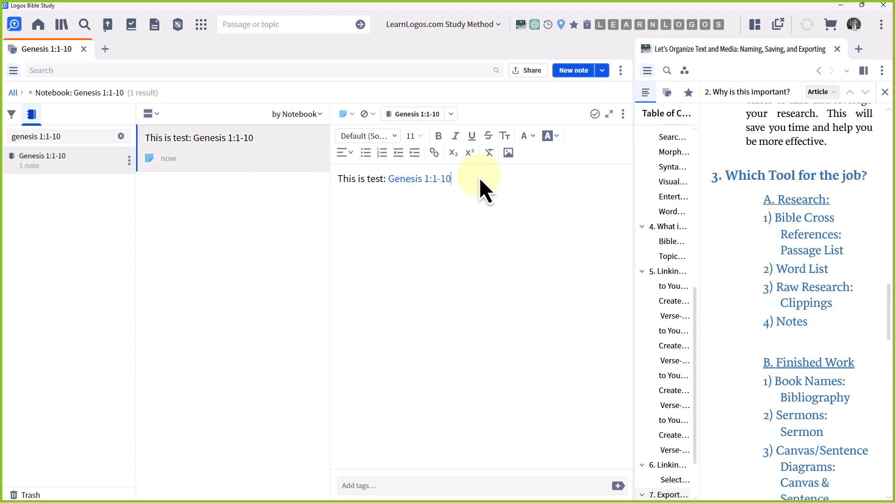
pyautogui.moveTo(480, 180); pyautogui.dragTo(343, 167)
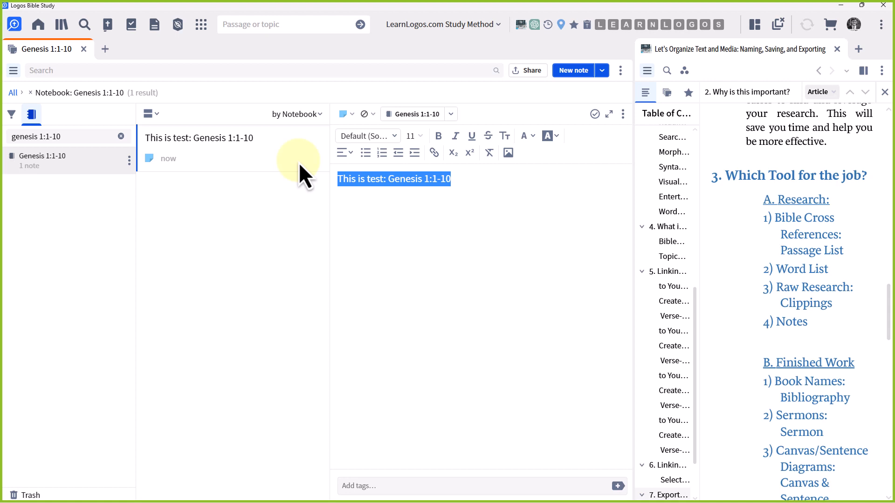
# - Replace the note's text with "This is the Title" on the first line and "This is the summary" on the second
pyautogui.press('Right')
pyautogui.hotkey('ctrl', 'a')
pyautogui.write('This')
pyautogui.press('BackSpace')
pyautogui.write('is the Title')
pyautogui.press('Return')
pyautogui.write('Thi')
pyautogui.press('BackSpace')
pyautogui.press('BackSpace')
pyautogui.write('his ')
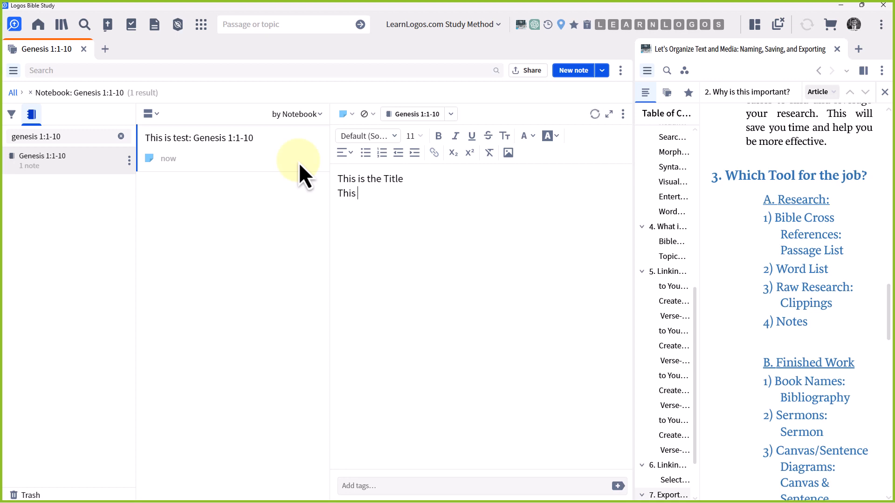
pyautogui.write('is the summary')
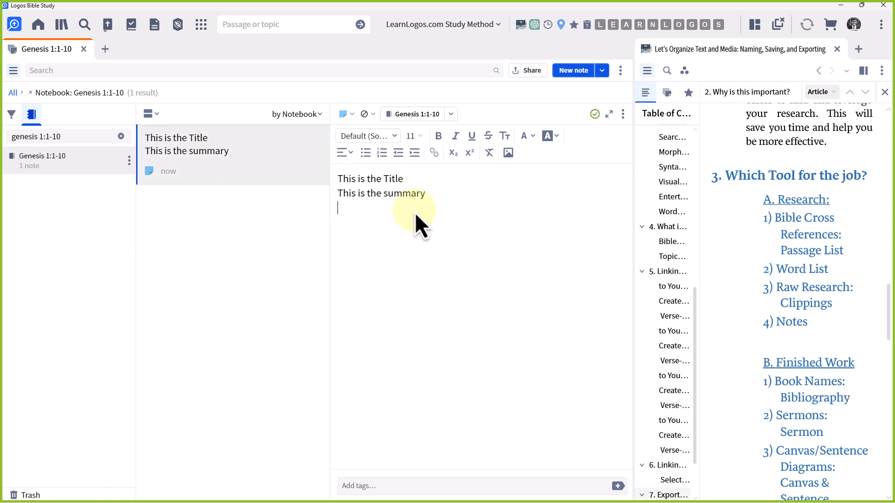
# - Compare the note's title line and summary line with its entry in the note list
pyautogui.moveTo(415, 175); pyautogui.dragTo(297, 164)
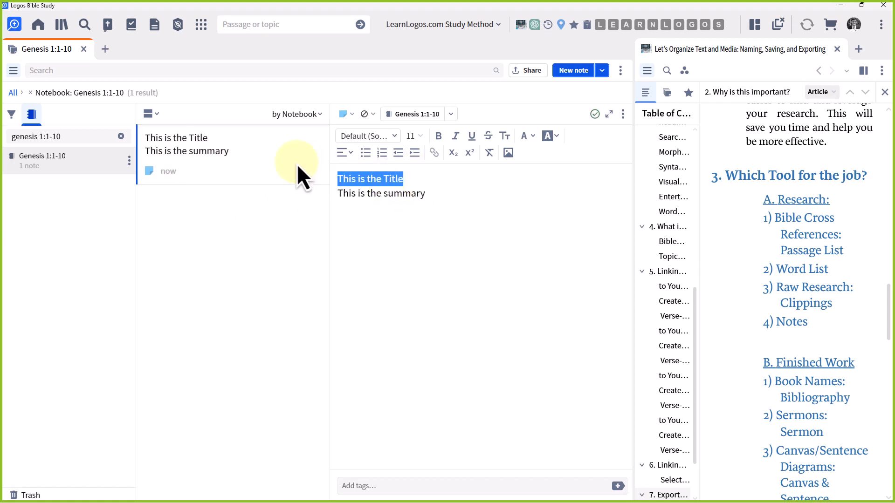
pyautogui.moveTo(442, 199); pyautogui.dragTo(346, 192)
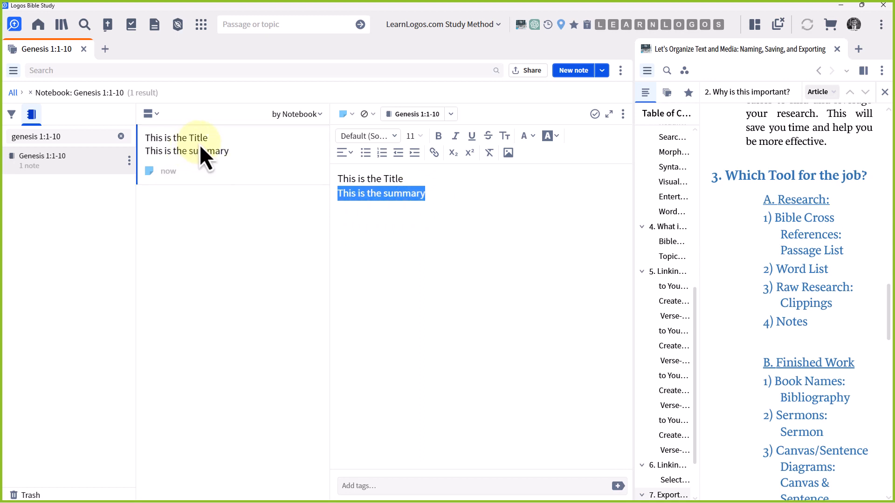
pyautogui.click(447, 196)
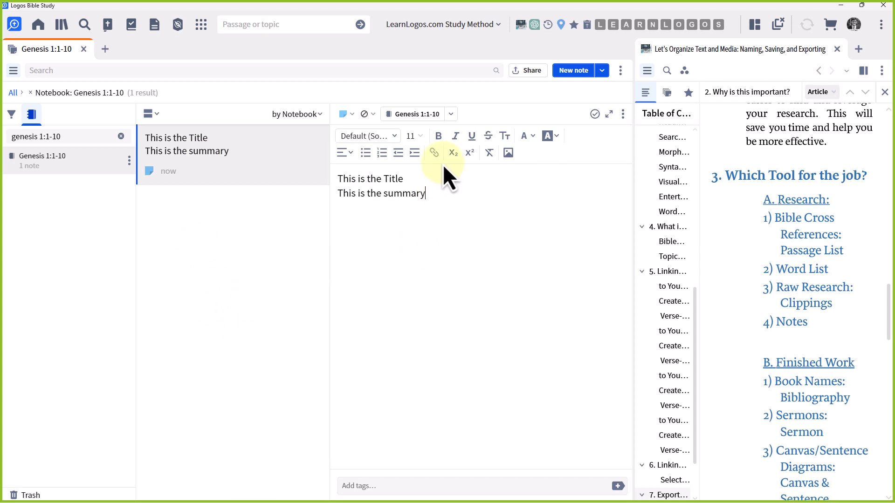
# - Insert the Faithlife Stock image "Dining Table Place Setting" below the note's summary line
pyautogui.click(507, 153)
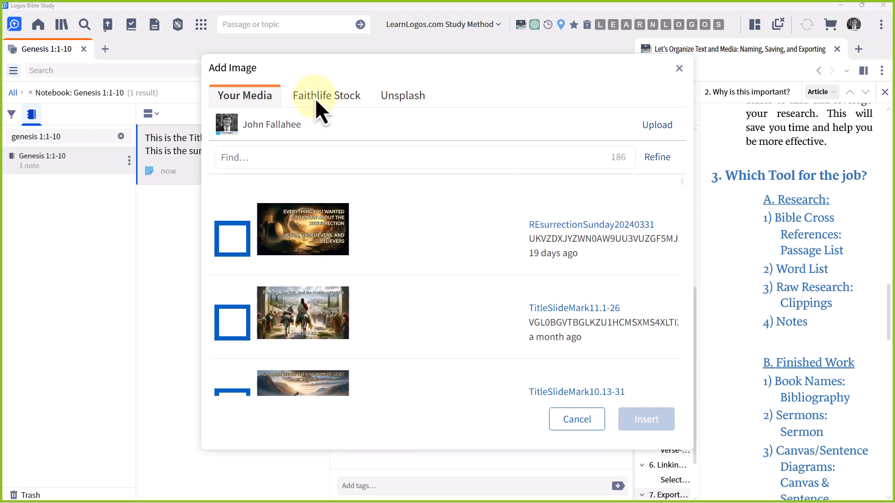
pyautogui.click(332, 103)
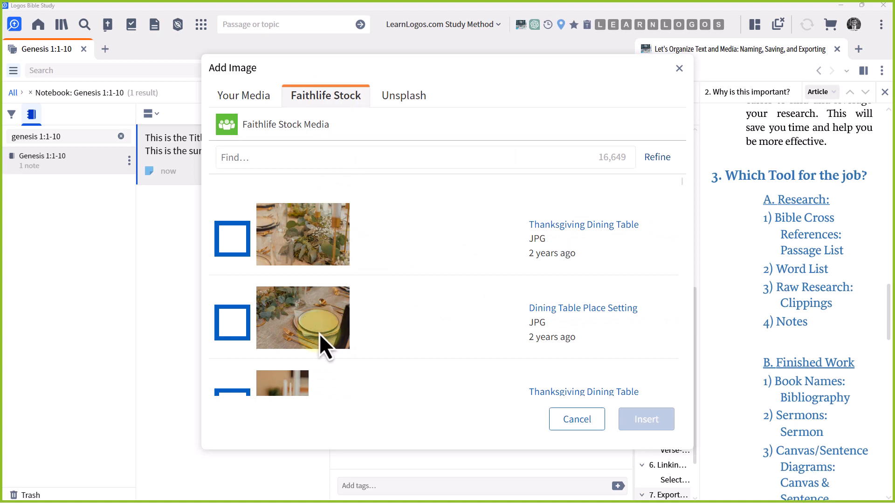
pyautogui.click(303, 331)
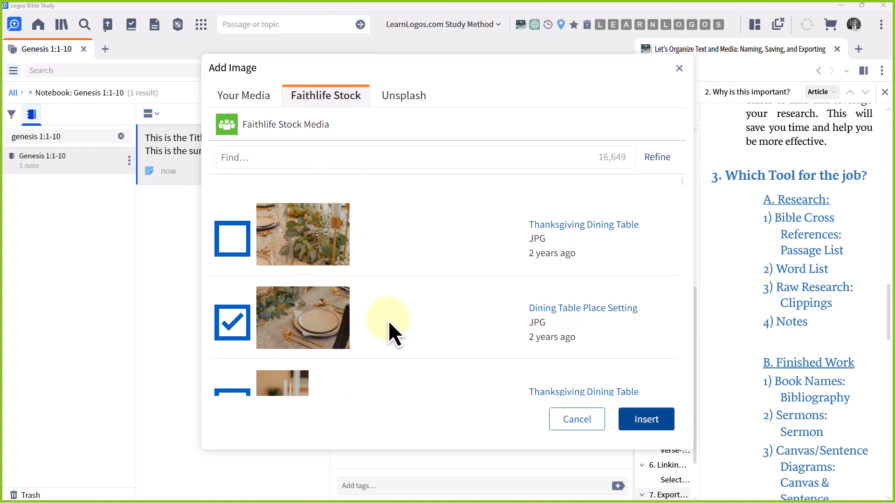
pyautogui.click(656, 423)
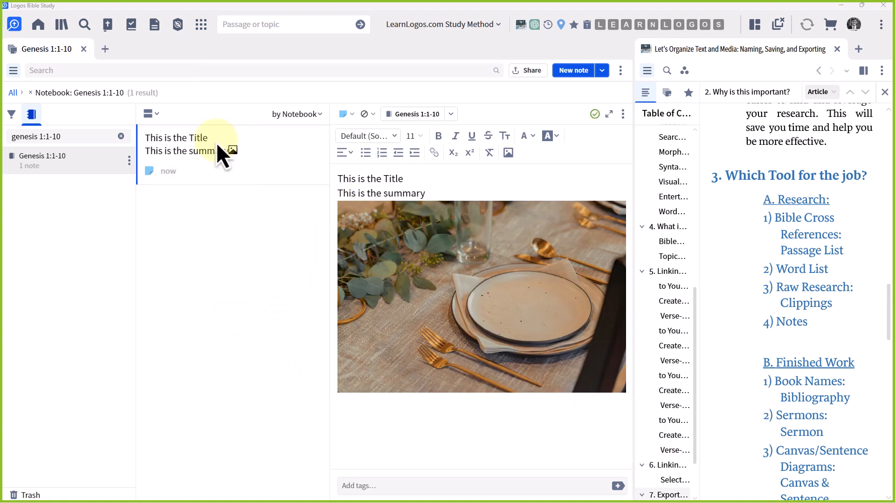
# - Remove the dining table image from the note, leaving the title and summary lines
pyautogui.click(168, 138)
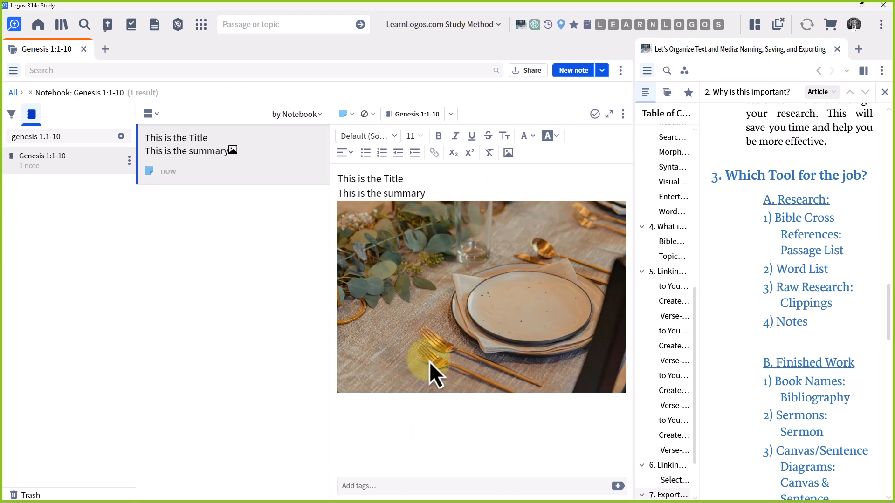
pyautogui.press('BackSpace')
pyautogui.press('BackSpace')
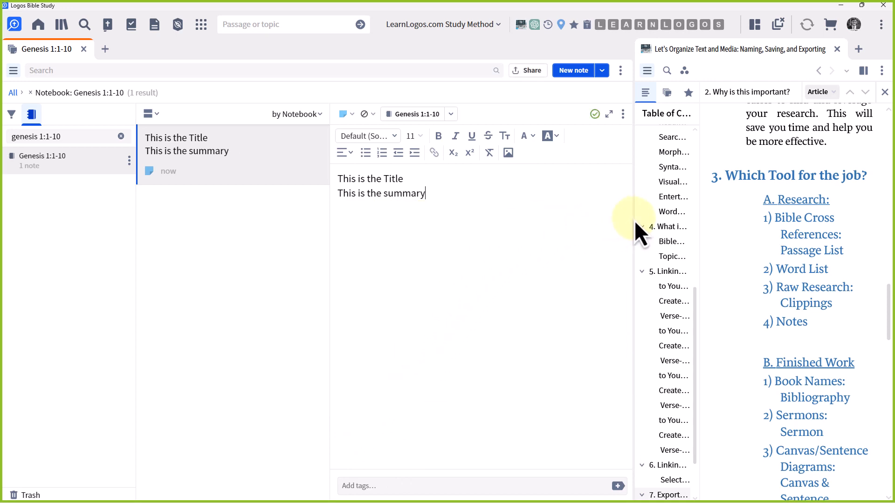
# - Search the library for "esv study bible" and open The ESV Study Bible
pyautogui.click(67, 28)
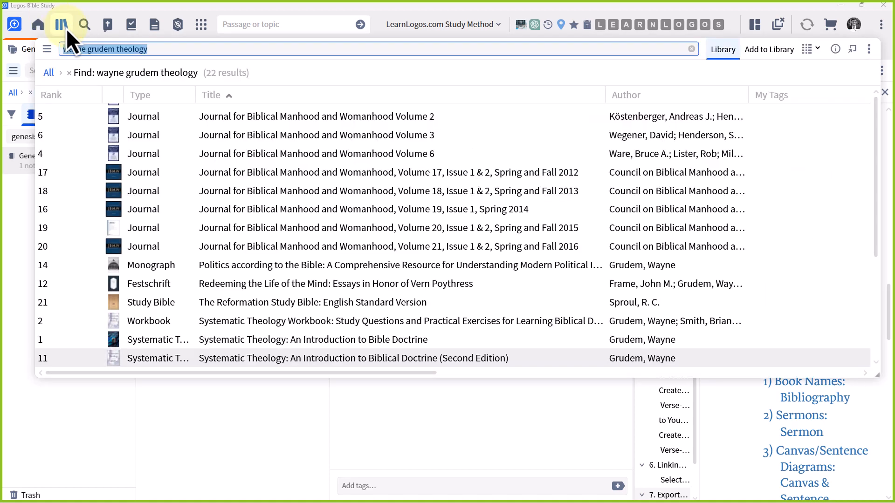
pyautogui.write('esv')
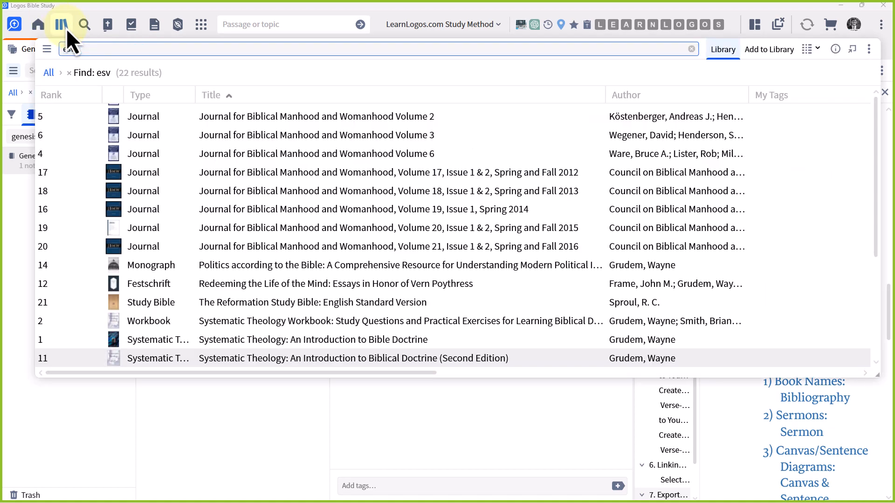
pyautogui.write(' study bible')
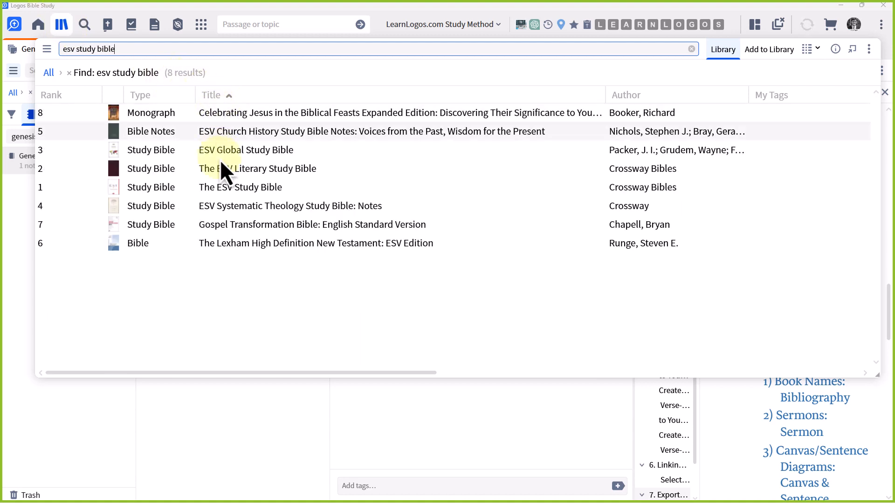
pyautogui.click(230, 188)
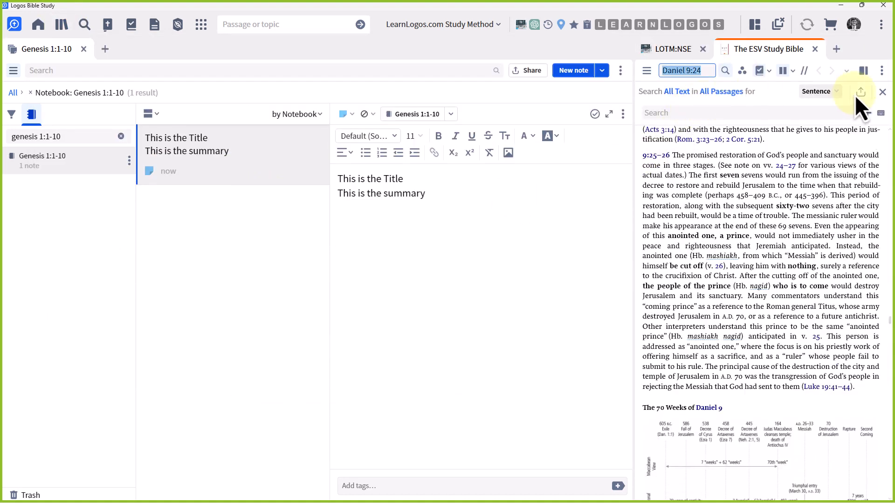
pyautogui.click(882, 92)
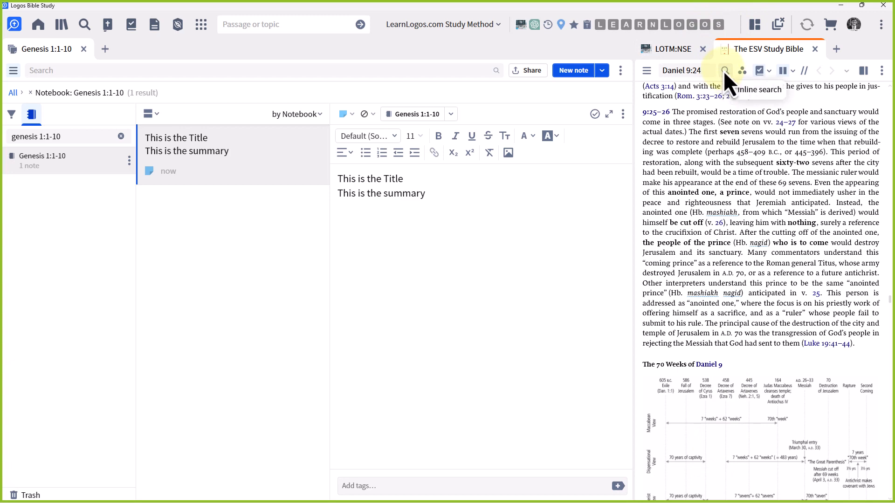
pyautogui.press('F8')
pyautogui.moveTo(717, 82); pyautogui.dragTo(736, 59)
pyautogui.press('Escape')
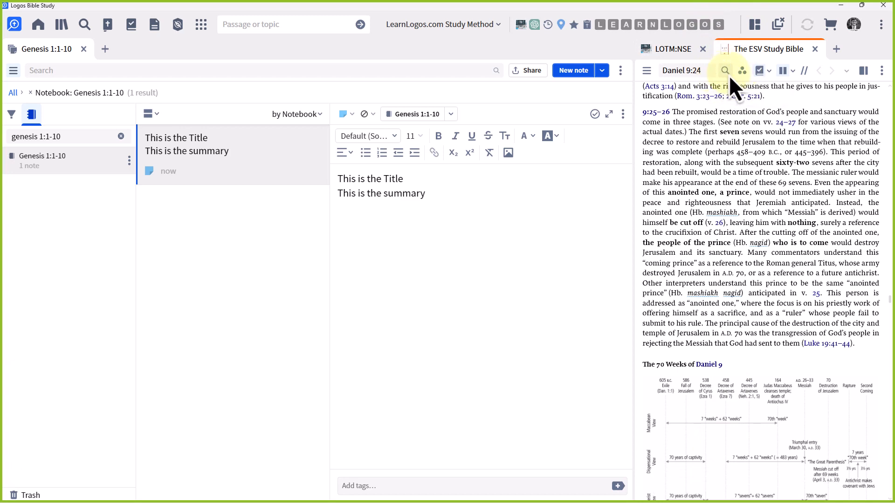
# - Run an inline search for "#image" across all text and passages of The ESV Study Bible
pyautogui.click(725, 71)
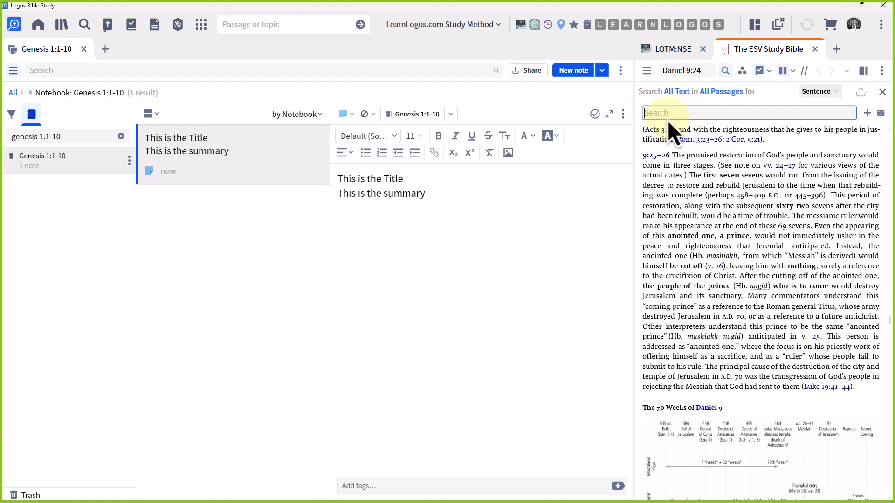
pyautogui.write('#image')
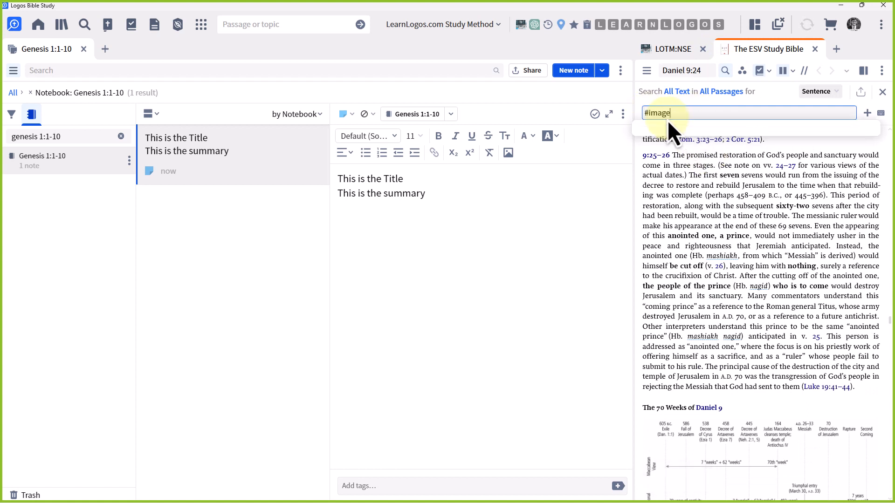
pyautogui.hotkey('ctrl', 'a')
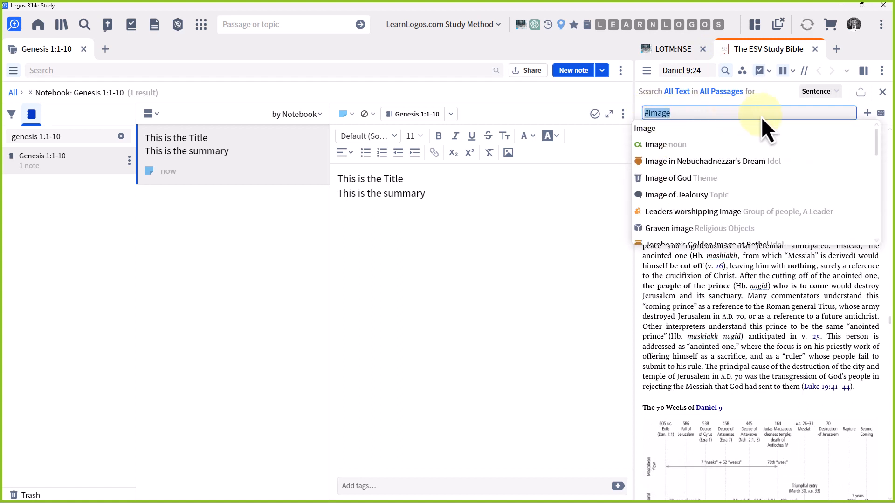
pyautogui.press('Return')
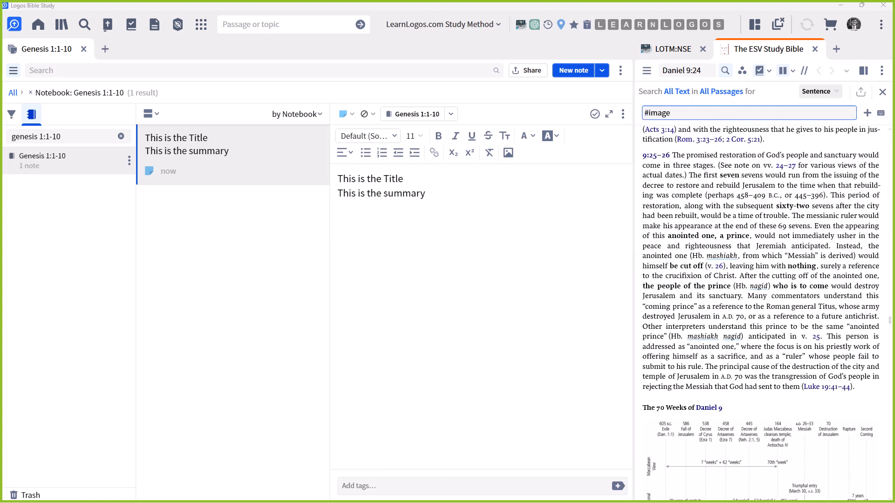
pyautogui.click(683, 114)
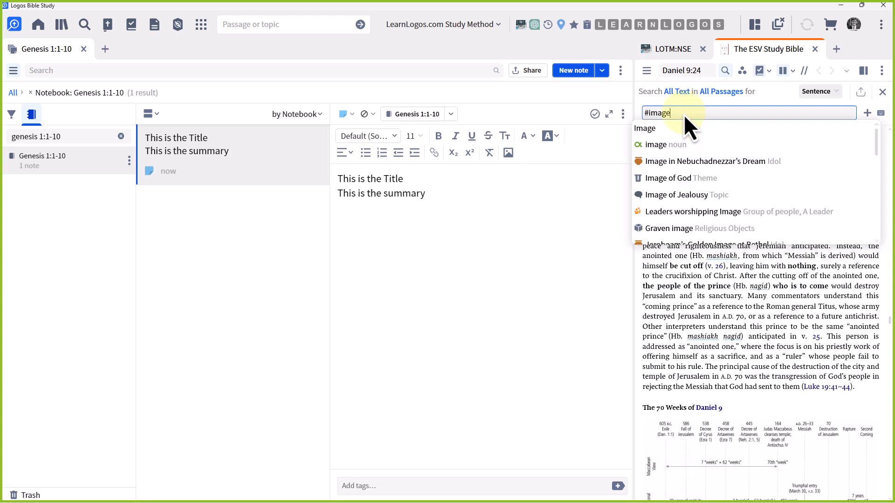
pyautogui.press('Return')
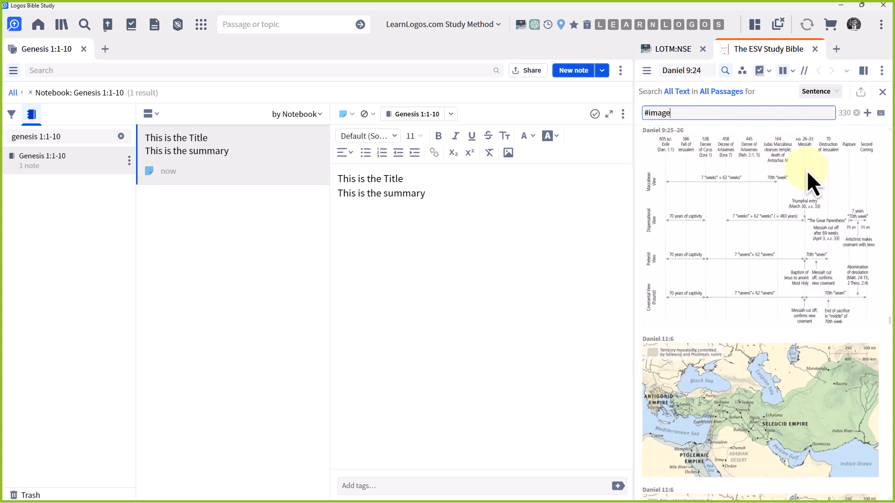
# - Copy the Fertile Crescent map with the possible Eden locations from the Genesis 2:15–16 image result
pyautogui.moveTo(889, 323); pyautogui.dragTo(890, 133)
pyautogui.scroll(-8, 774, 265)
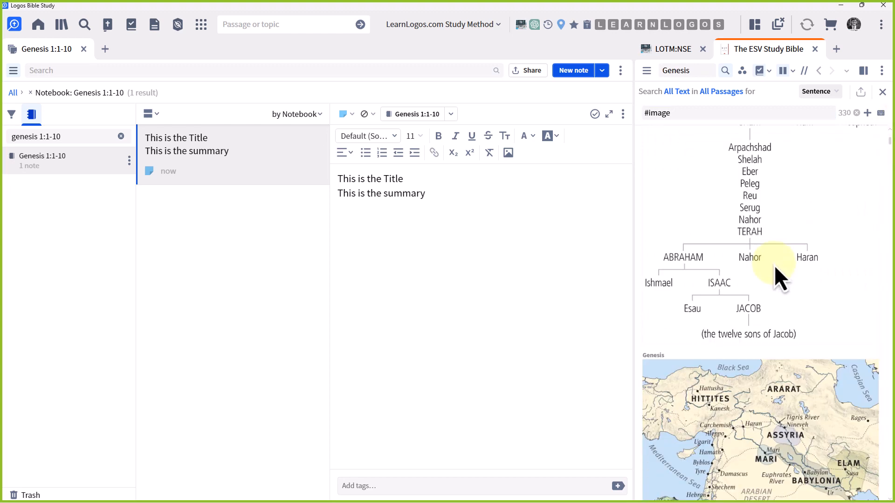
pyautogui.scroll(-7, 773, 267)
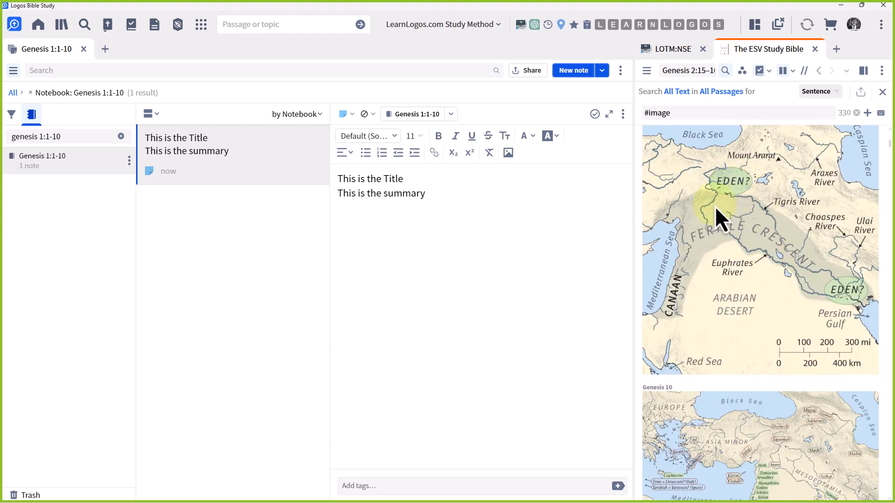
pyautogui.moveTo(756, 223)
pyautogui.moveTo(476, 251)
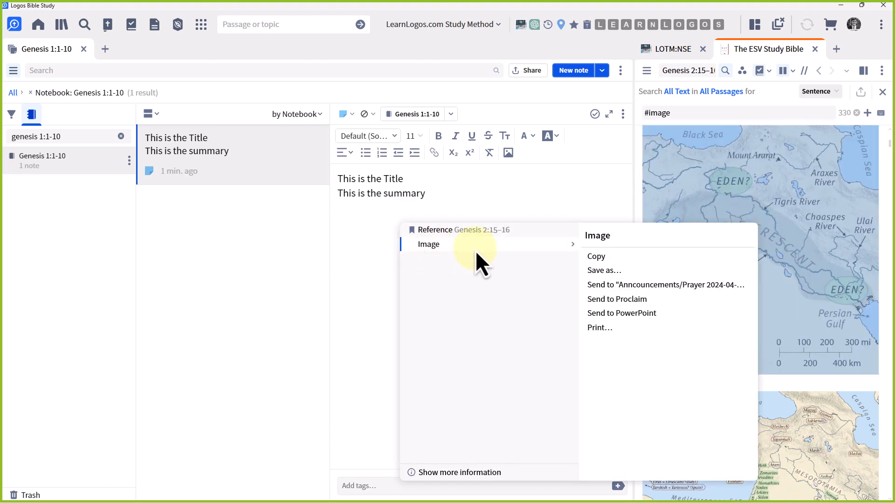
pyautogui.click(596, 256)
# - Paste the copied Eden map on a new line below the note's summary and check how it displays
pyautogui.click(350, 233)
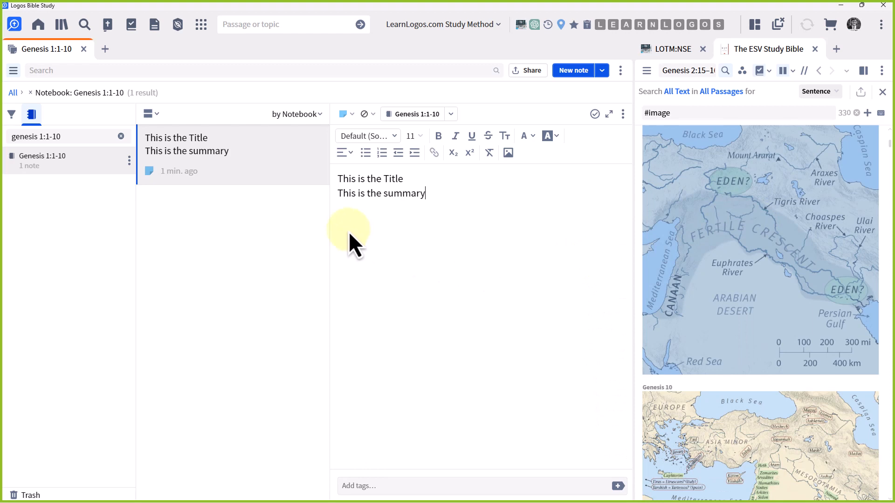
pyautogui.press('Return')
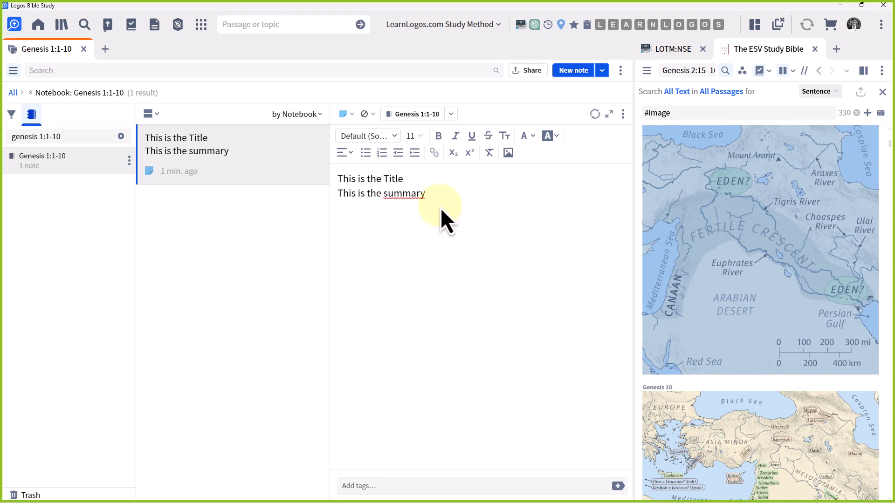
pyautogui.rightClick(365, 217)
pyautogui.click(384, 254)
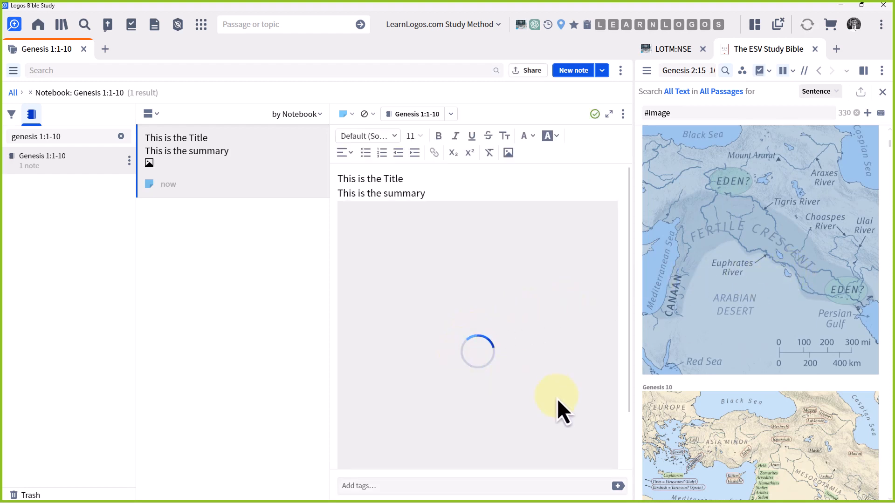
pyautogui.scroll(-1, 501, 280)
pyautogui.scroll(1, 500, 280)
pyautogui.scroll(-1, 499, 282)
pyautogui.scroll(1, 498, 282)
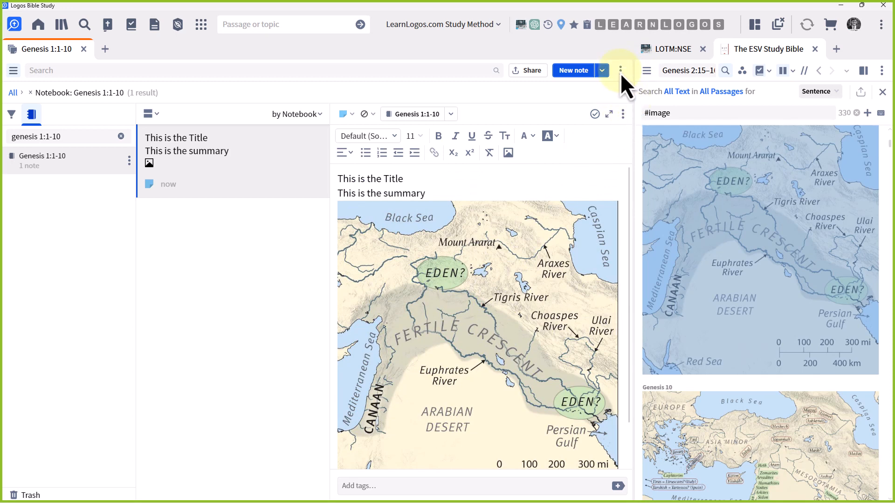
# - Review the print and export preview of the Genesis 1:1-10 notebook, then close it
pyautogui.click(626, 118)
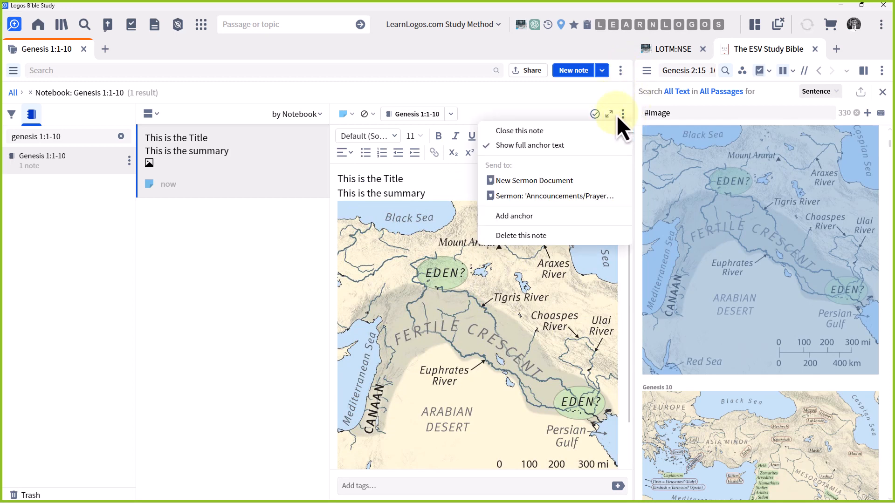
pyautogui.click(620, 71)
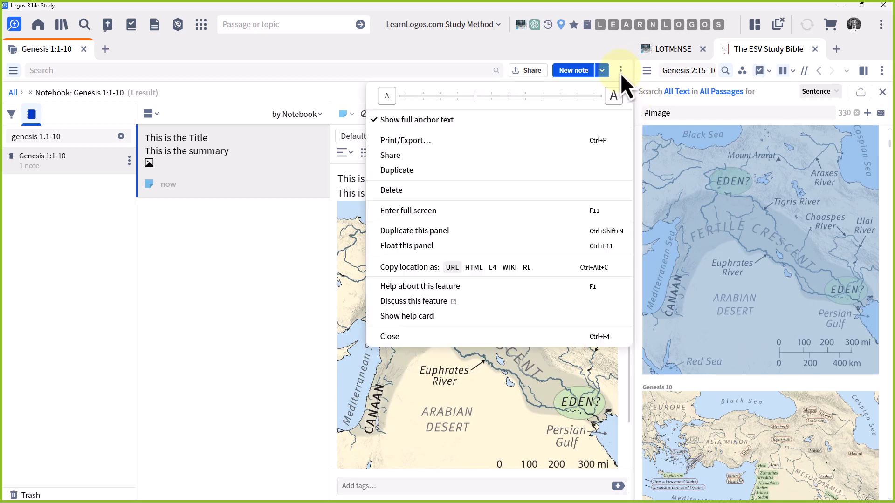
pyautogui.click(414, 139)
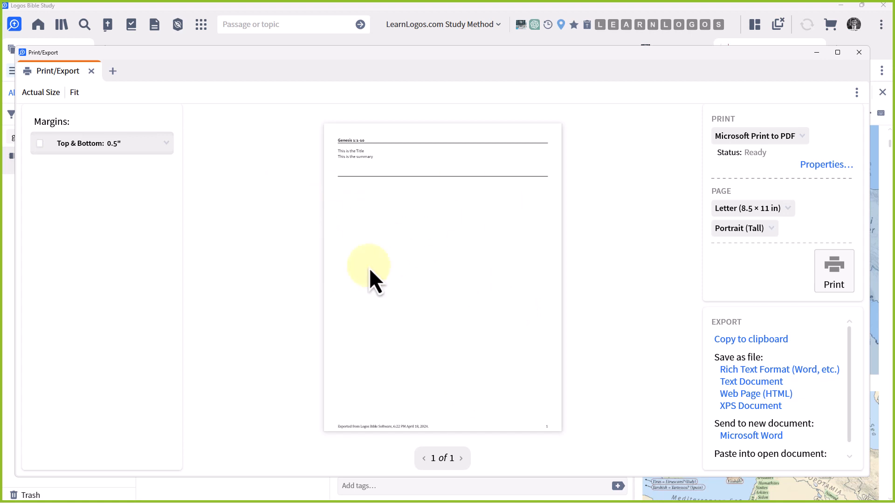
pyautogui.click(860, 54)
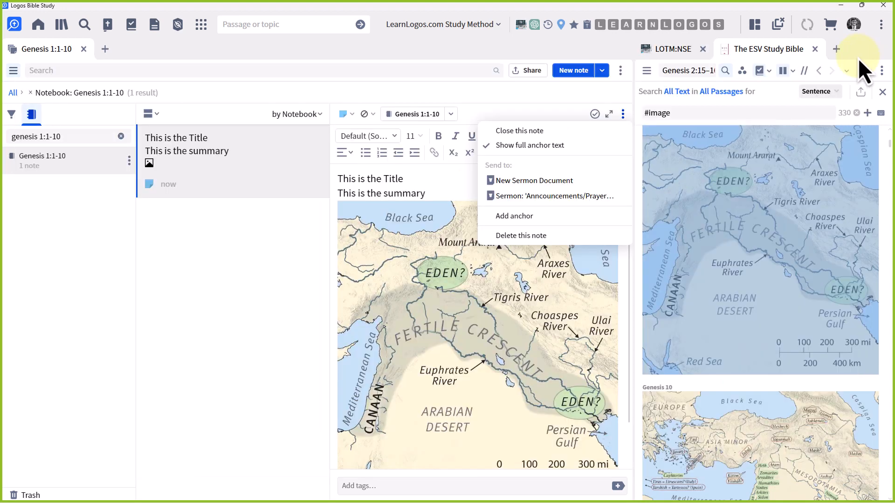
# - Delete the pasted Eden map from the note
pyautogui.click(450, 275)
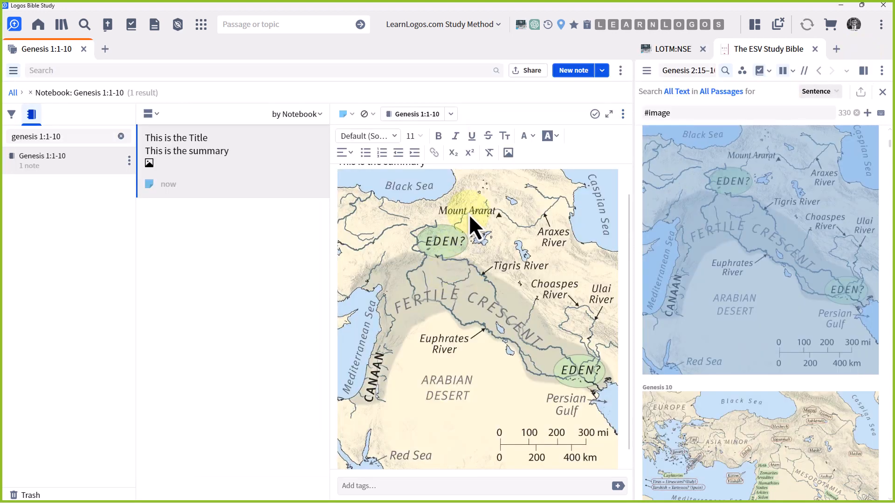
pyautogui.scroll(1, 468, 261)
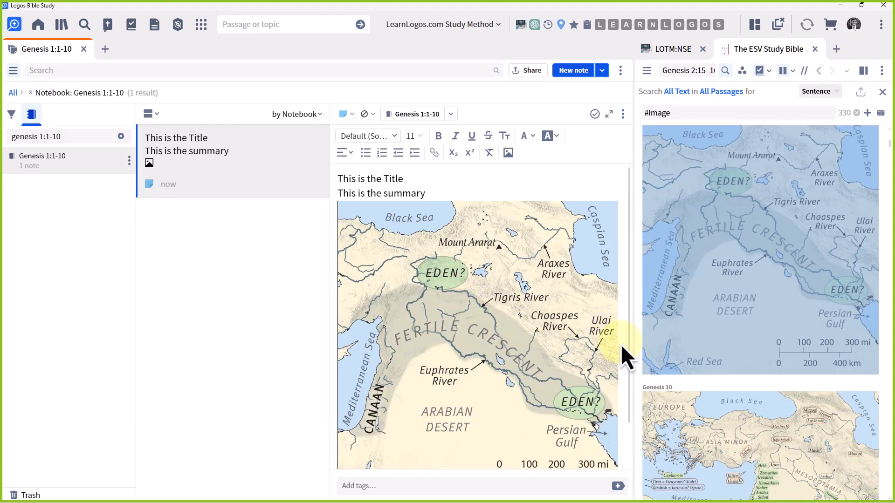
pyautogui.press('Delete')
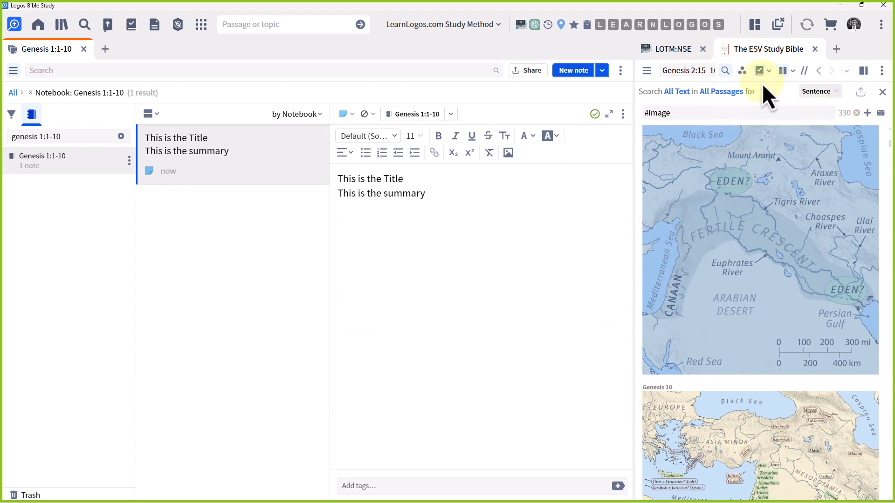
# - Leave the image search and copy the location of the selected Eden map in The ESV Study Bible in L4 format
pyautogui.click(882, 92)
pyautogui.scroll(2, 762, 262)
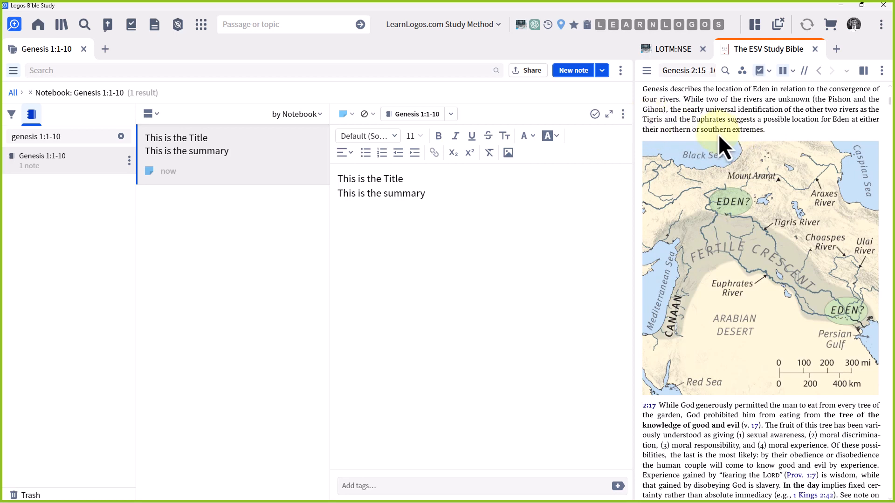
pyautogui.moveTo(645, 132); pyautogui.dragTo(888, 371)
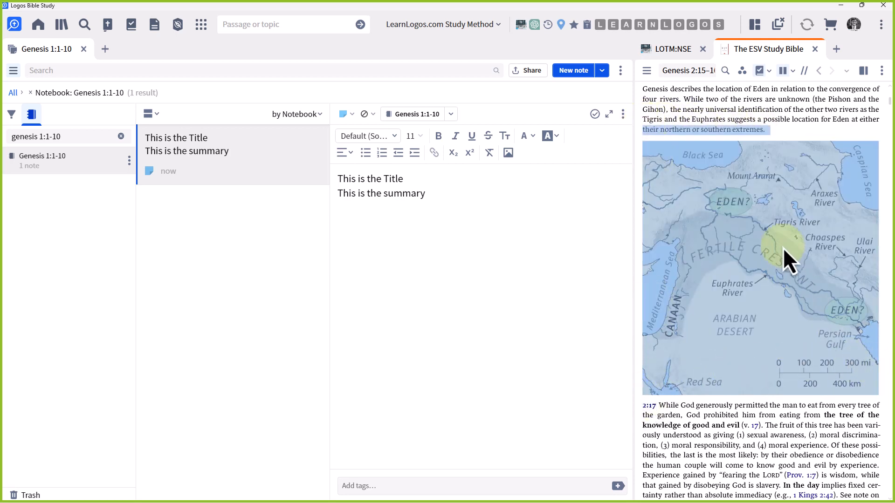
pyautogui.click(775, 121)
pyautogui.click(834, 327)
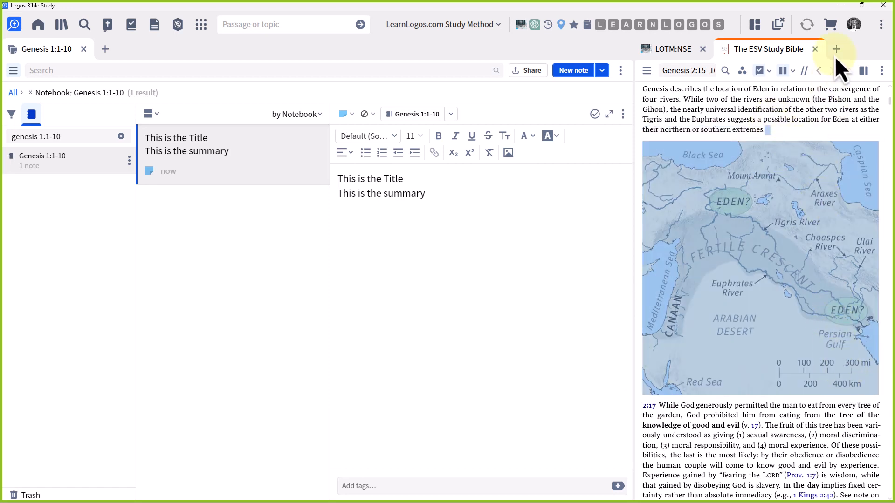
pyautogui.click(882, 71)
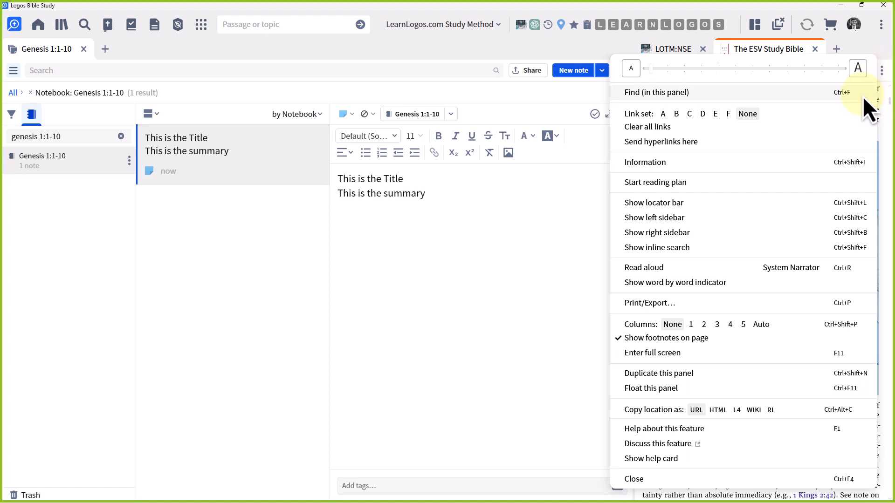
pyautogui.click(737, 410)
# - Add the line "Map of Eden" below the note's summary and hyperlink it to the copied map location
pyautogui.click(373, 239)
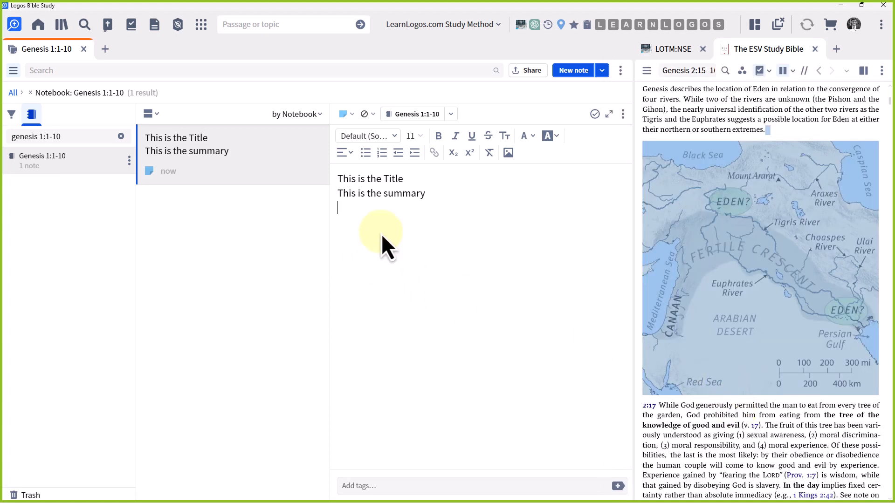
pyautogui.write('Map of Eden')
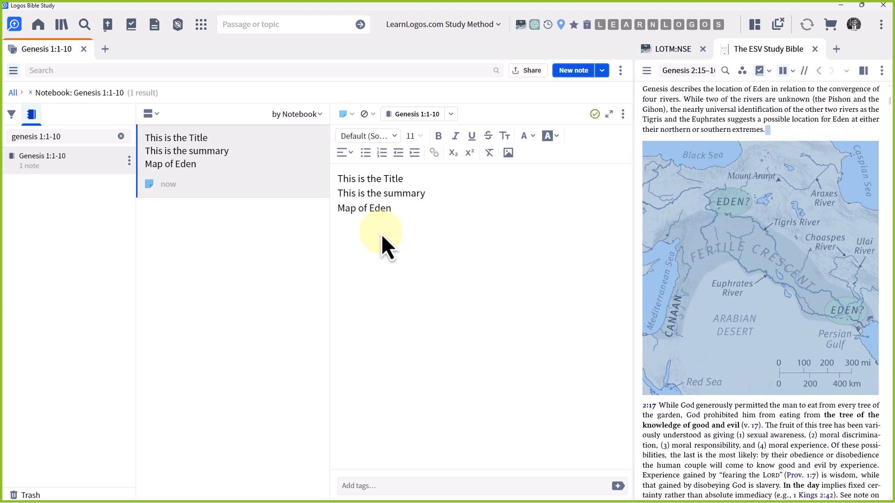
pyautogui.hotkey('shift', 'Home')
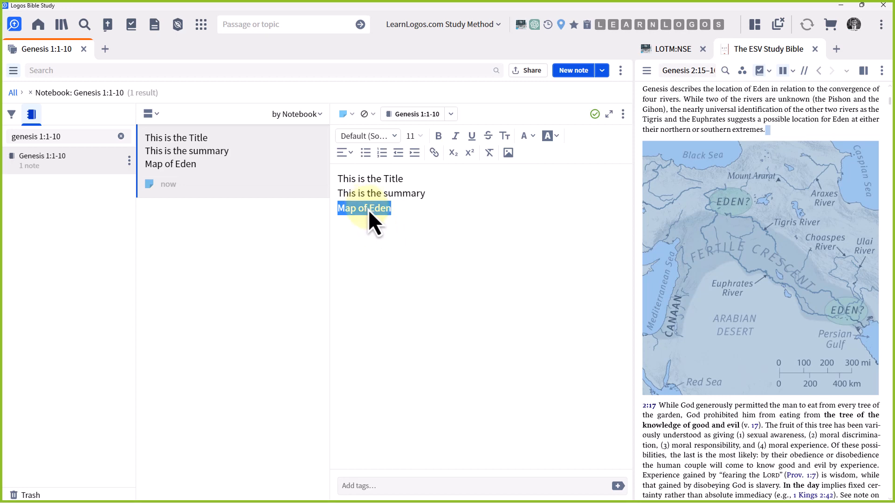
pyautogui.click(434, 154)
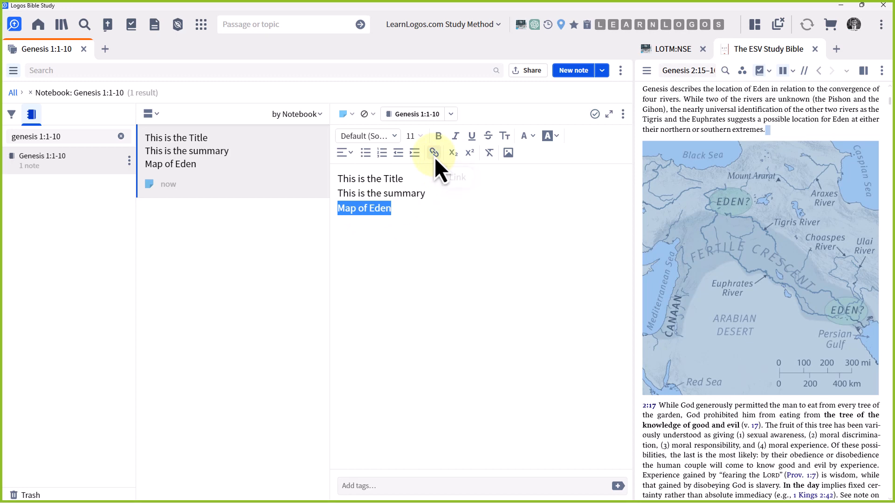
pyautogui.rightClick(449, 176)
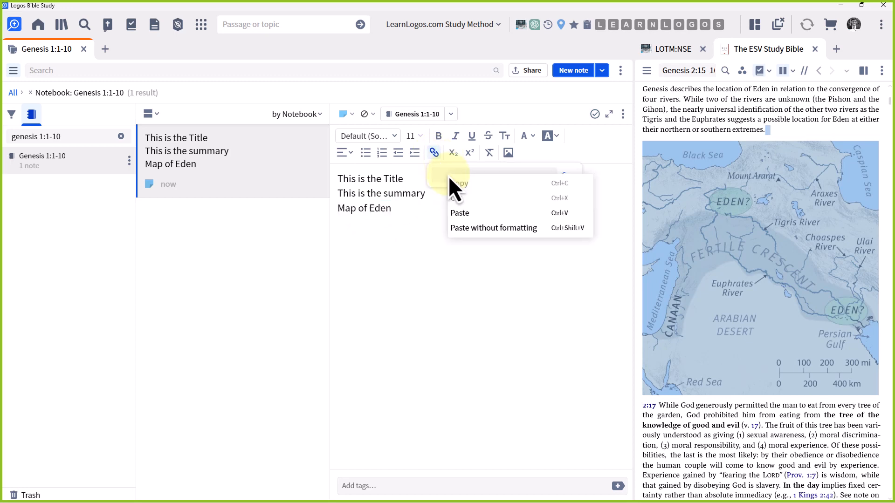
pyautogui.click(459, 213)
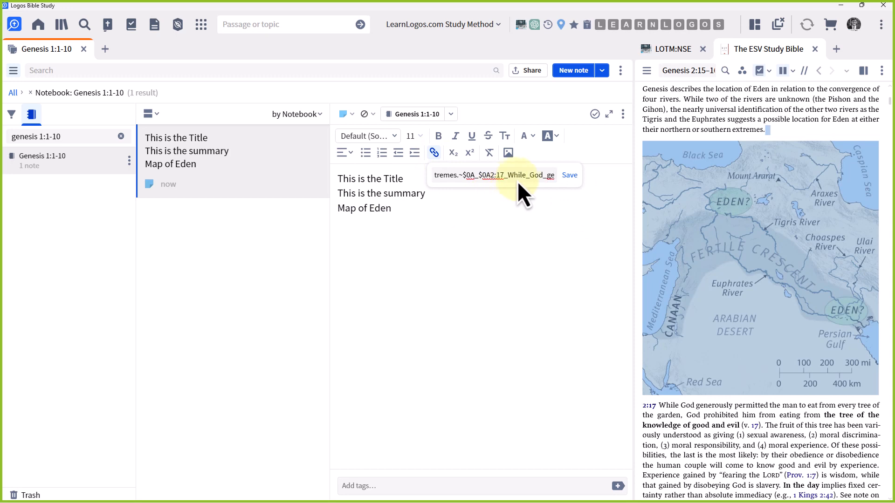
pyautogui.click(569, 177)
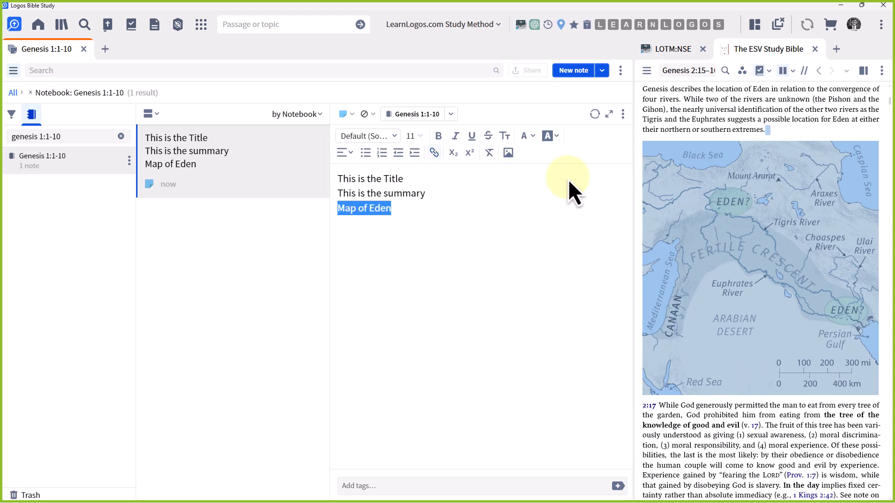
pyautogui.click(497, 300)
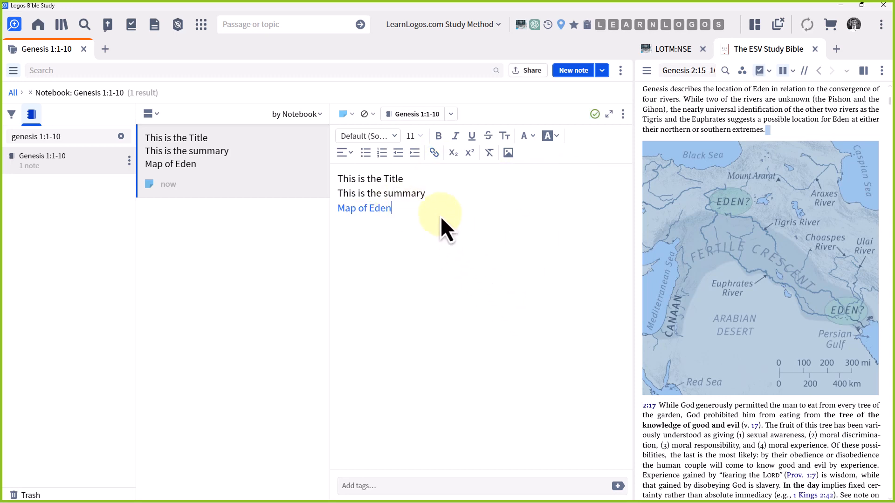
# - Close The ESV Study Bible and test the note's Map of Eden link by reopening the map from it
pyautogui.click(818, 51)
pyautogui.scroll(-15, 766, 255)
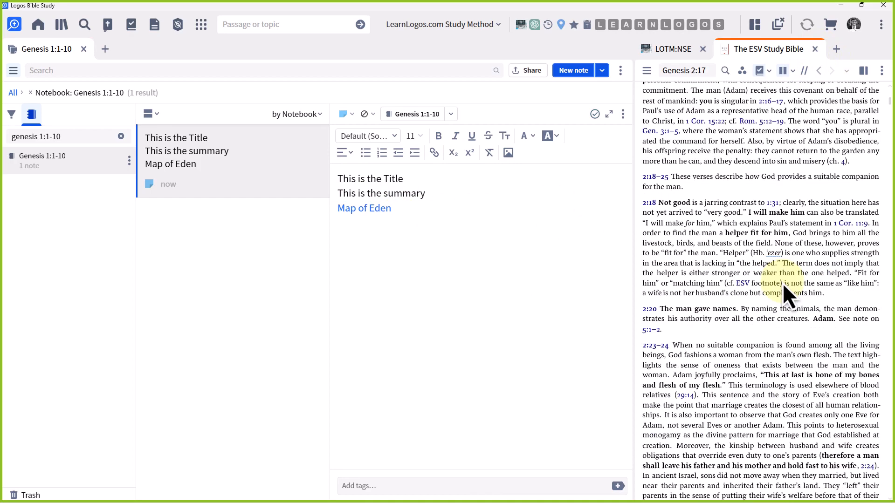
pyautogui.scroll(-8, 784, 293)
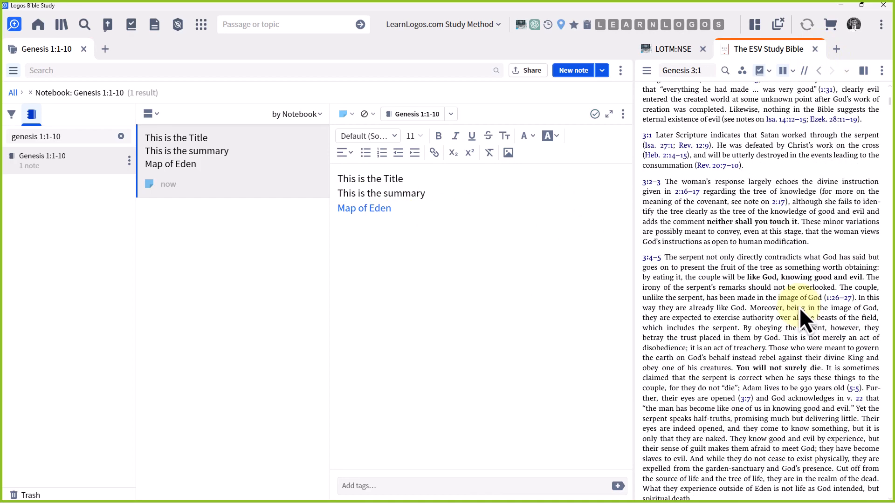
pyautogui.click(814, 49)
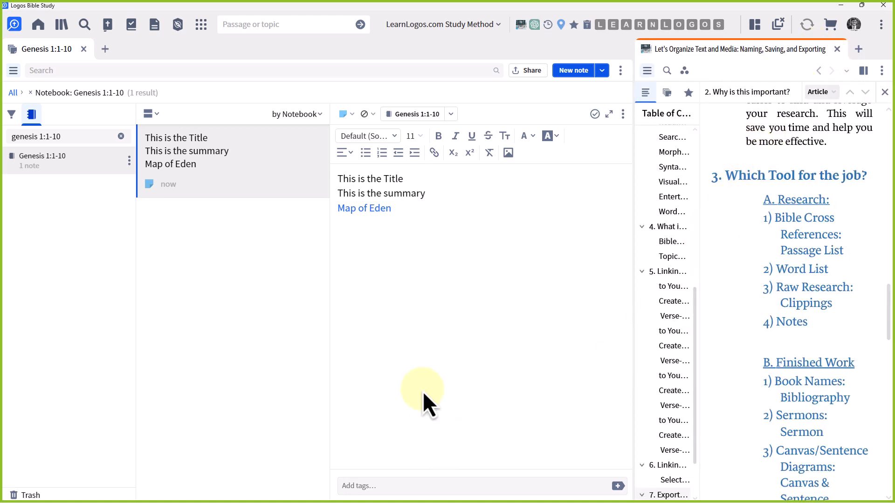
pyautogui.moveTo(360, 218)
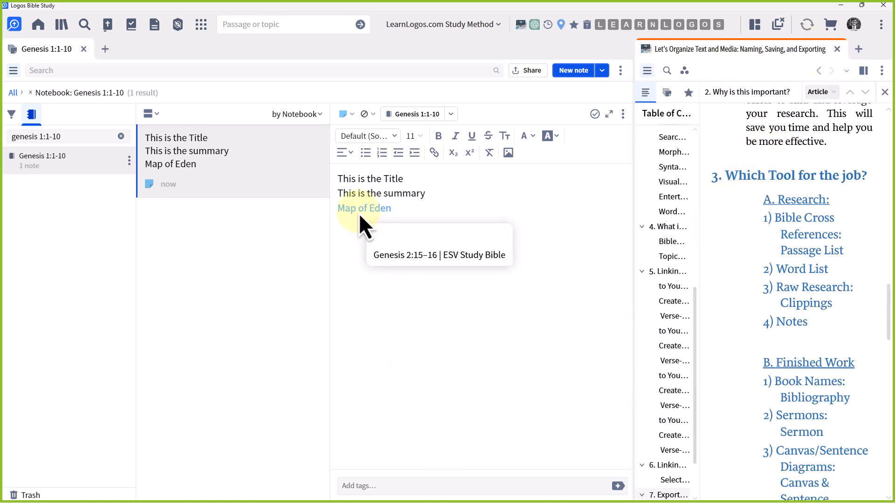
pyautogui.click(359, 213)
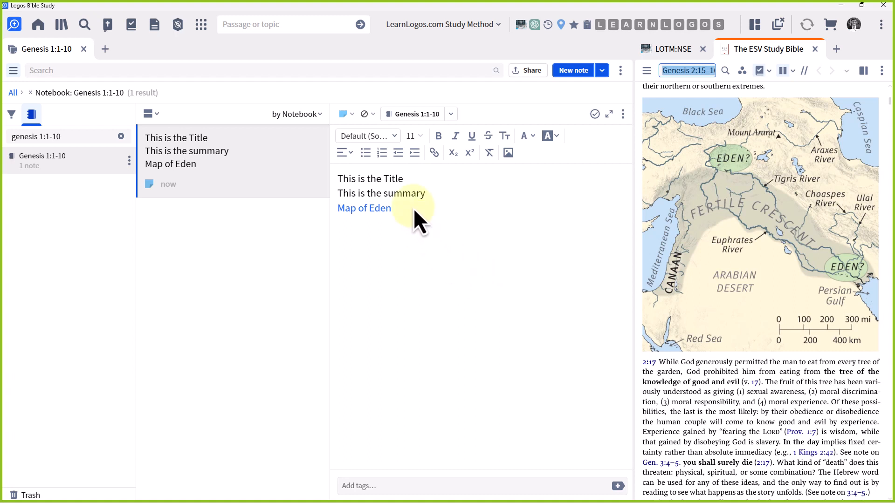
# - Check how the Map of Eden link appears in the notebook's print and export preview, and close the preview
pyautogui.click(620, 73)
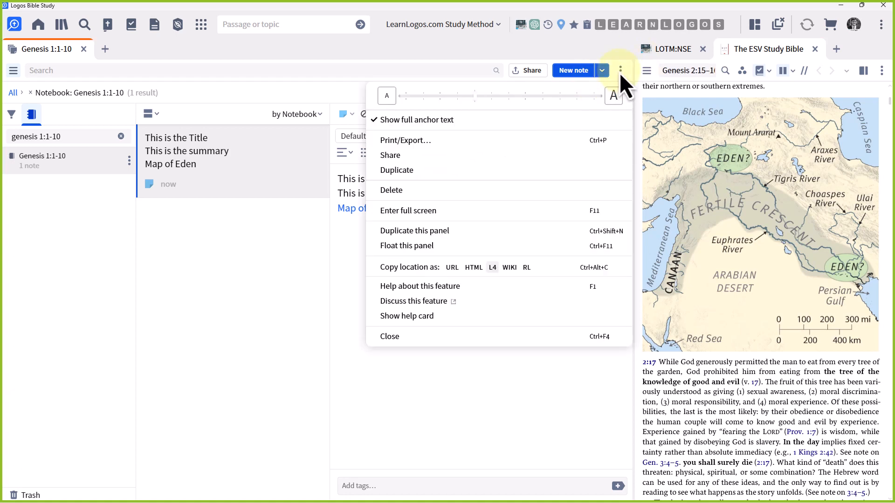
pyautogui.click(405, 143)
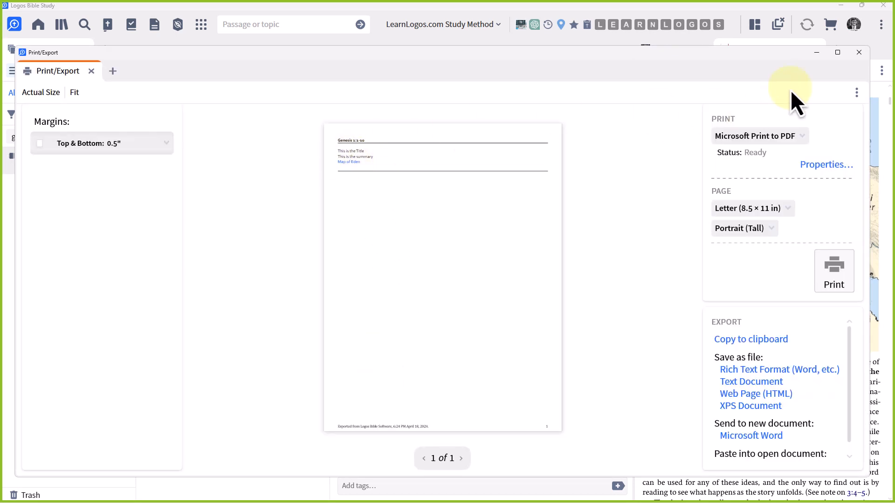
pyautogui.click(858, 54)
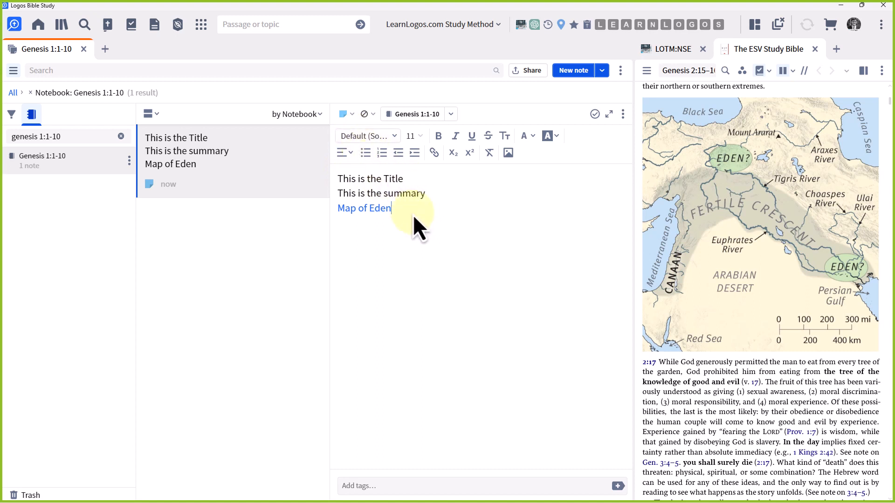
# - Add a bulleted list below the Map of Eden link with the sample items "dfsdflkjsdf" and "sdlkfjhklsjdjfhj"
pyautogui.press('Return')
pyautogui.click(371, 152)
pyautogui.write('dfsdflkjsdf')
pyautogui.press('Return')
pyautogui.write('sdlkfjhklsjdjfhj')
pyautogui.press('Return')
# - Add a numbered list below the bullets with the sample items "ssdflsdkjf", "sdlfjkhslkdfh" and "sldjfhlsdf"
pyautogui.write('s')
pyautogui.click(382, 156)
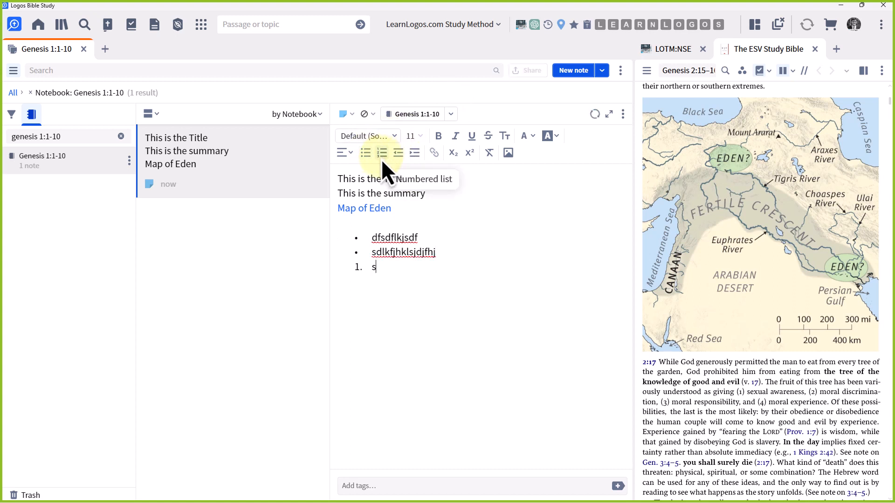
pyautogui.write('sdflsdkjf')
pyautogui.press('Return')
pyautogui.write('sdlfjkhslkdfh')
pyautogui.press('Return')
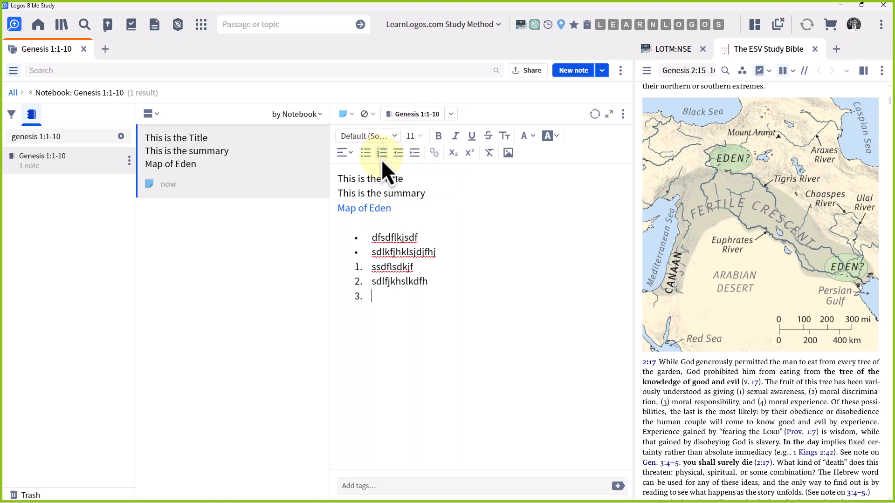
pyautogui.write('sldjfhlsdf')
pyautogui.press('Return')
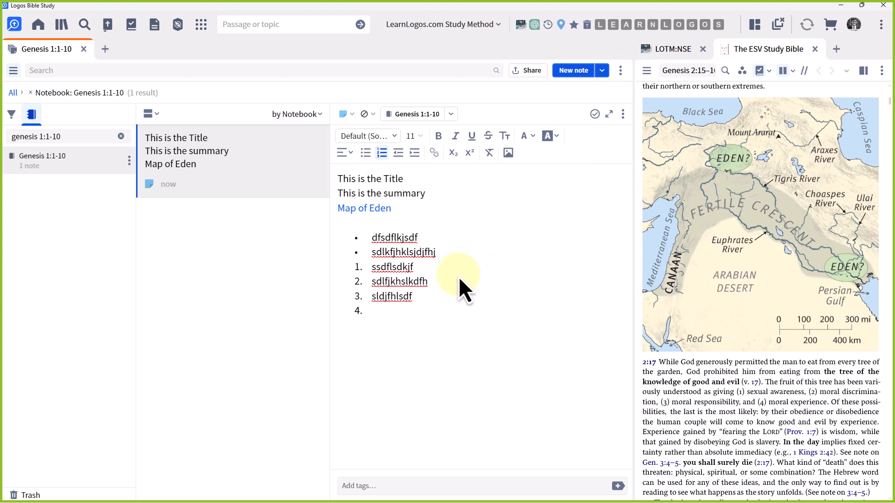
pyautogui.click(462, 225)
pyautogui.click(453, 215)
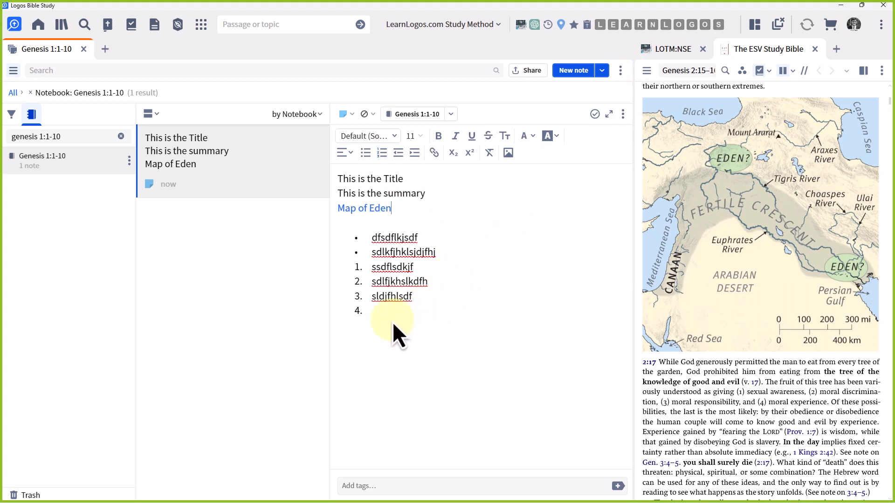